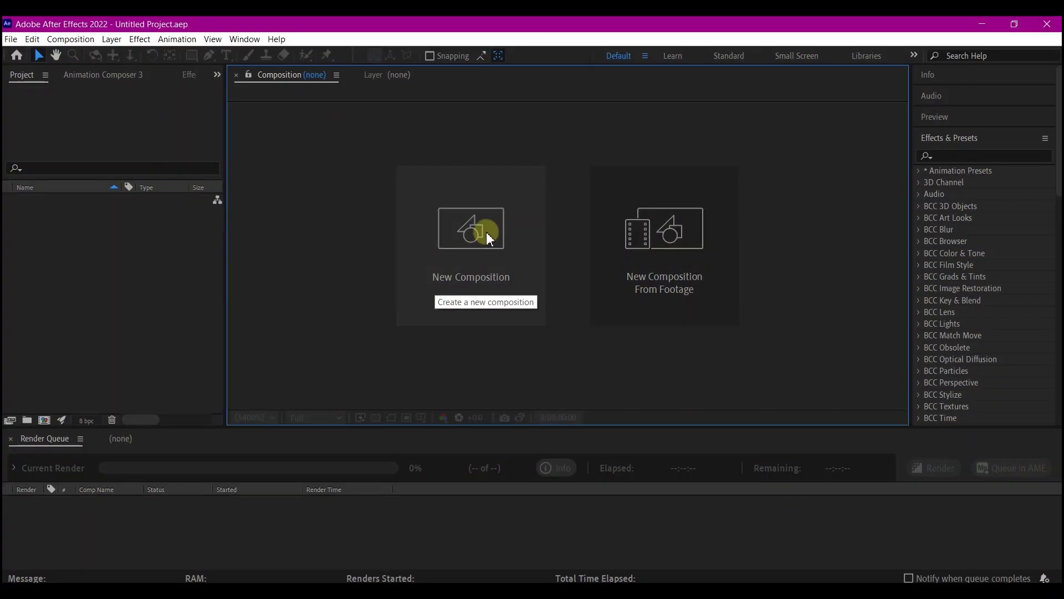
- Create a 7-second 1920×1080 composition, Comp 1, and add a new text layer
click(486, 232)
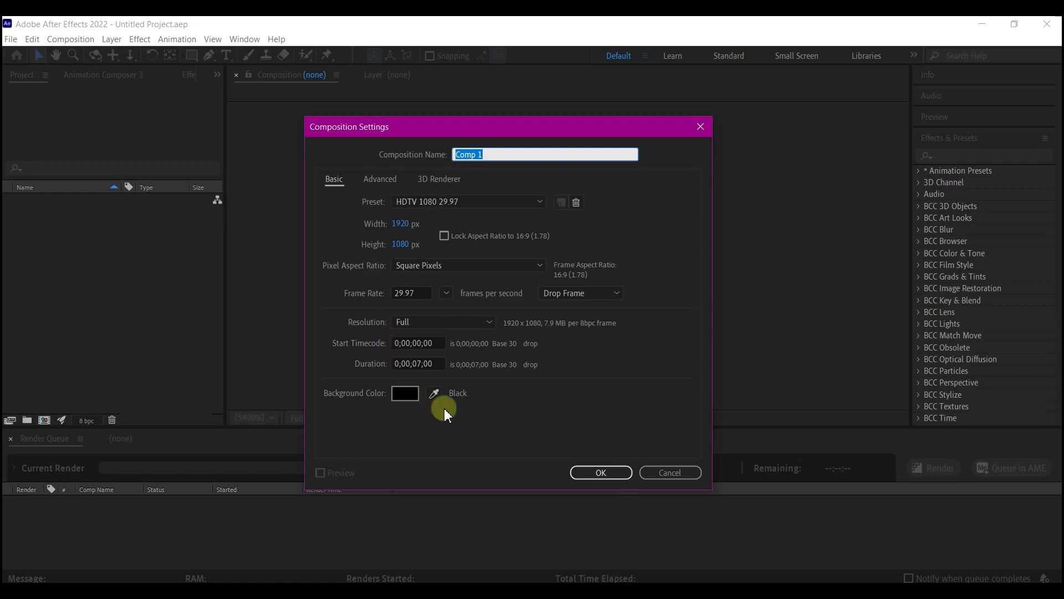
click(617, 481)
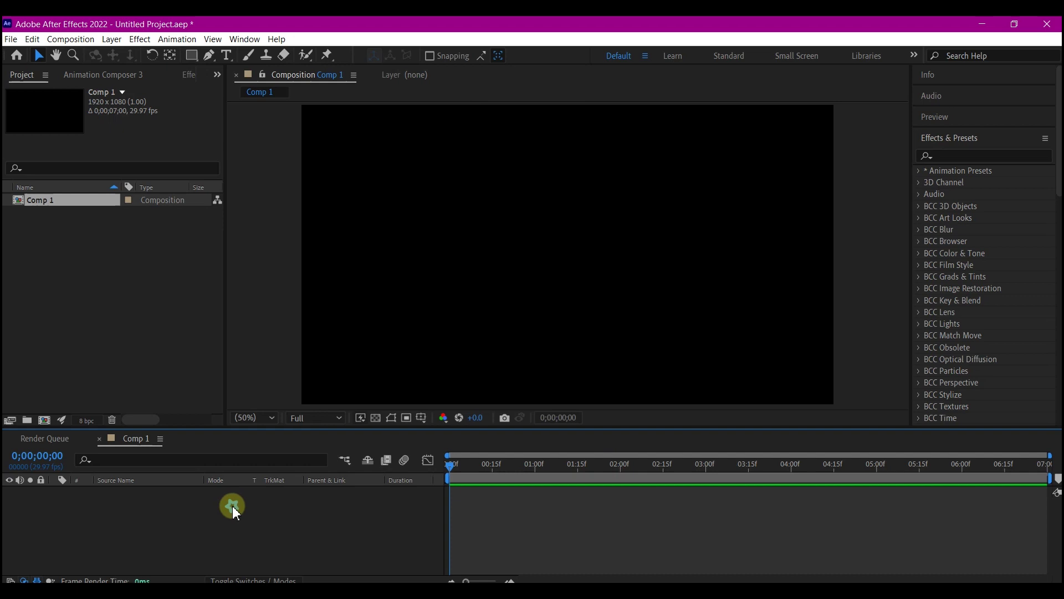
right_click(232, 506)
mouse_move(259, 369)
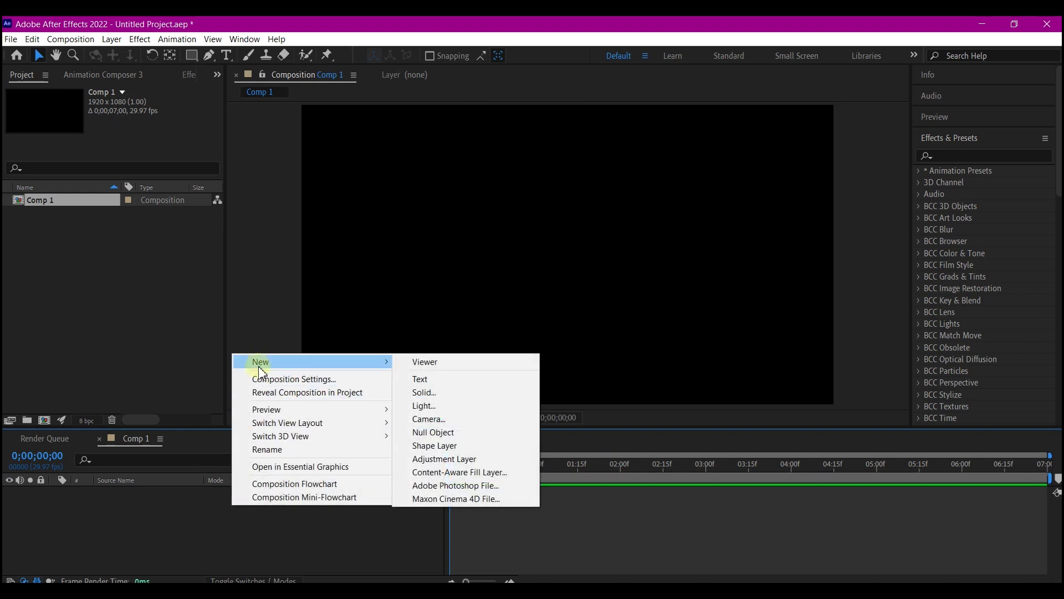
click(429, 379)
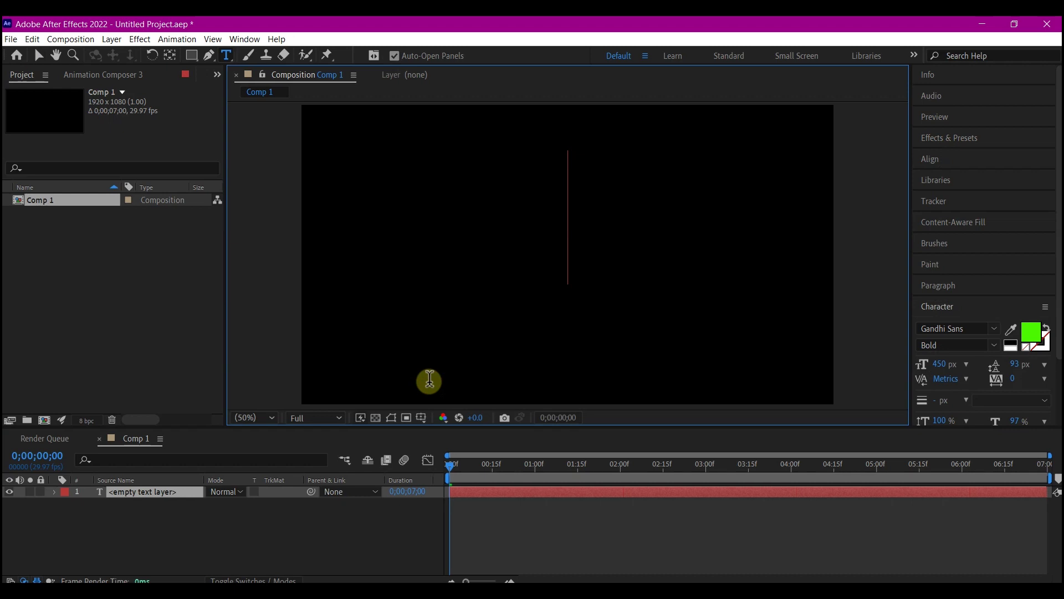
- Enter 'GO' in green Gandhi Sans Bold 450 px and centre its anchor point on the letters
text(GO)
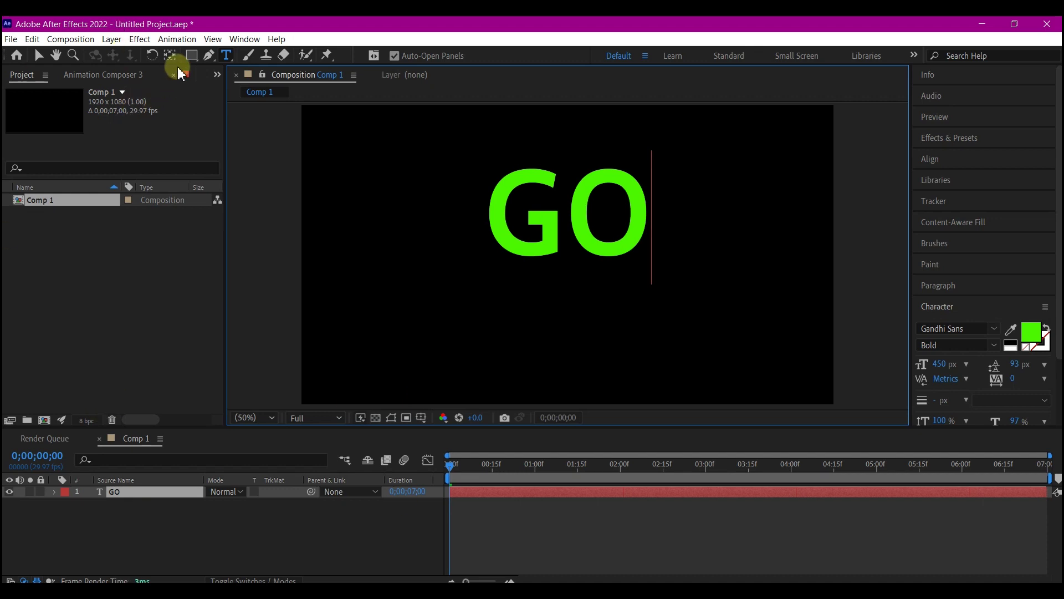
click(209, 55)
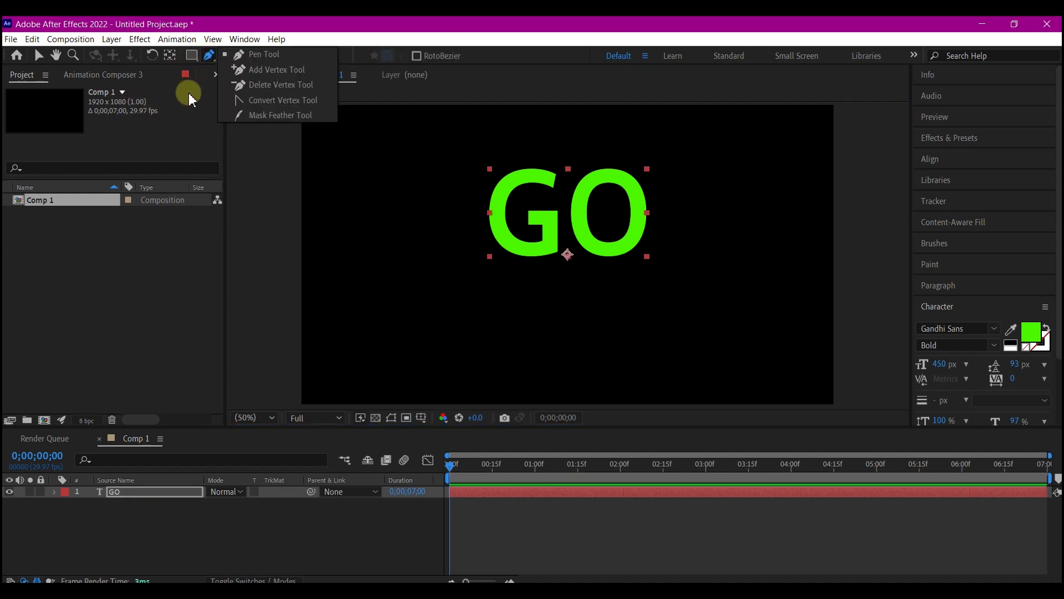
double_click(170, 55)
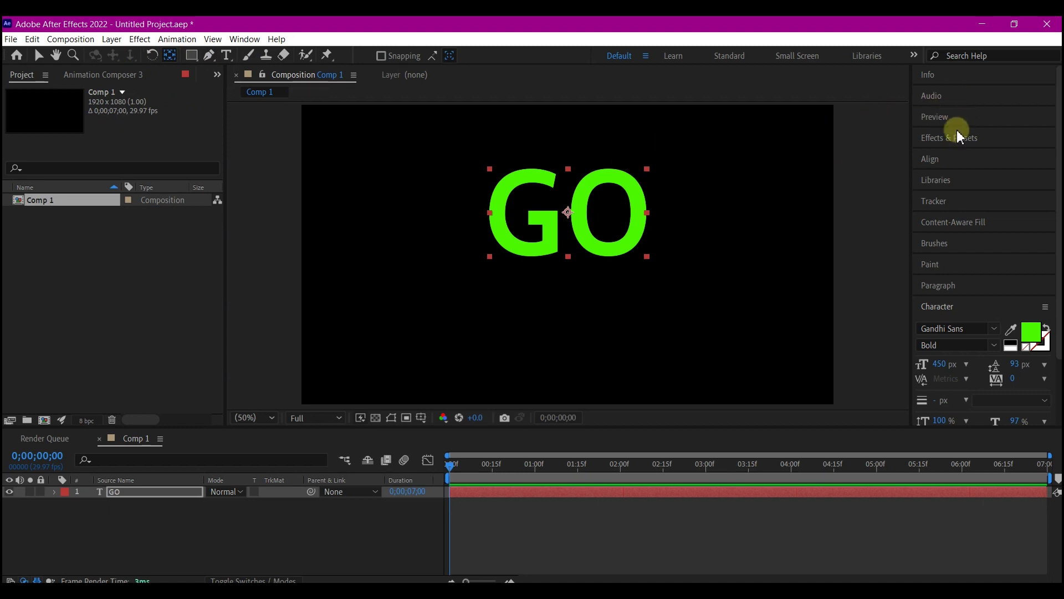
- Centre the GO text horizontally and vertically in the composition with the Align panel
click(958, 159)
click(949, 193)
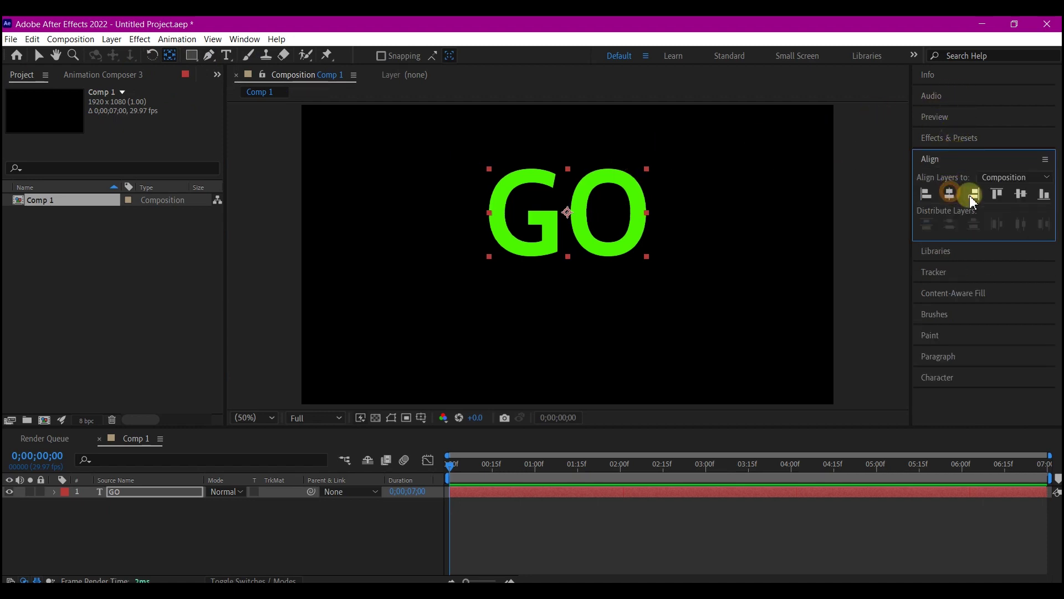
click(1020, 194)
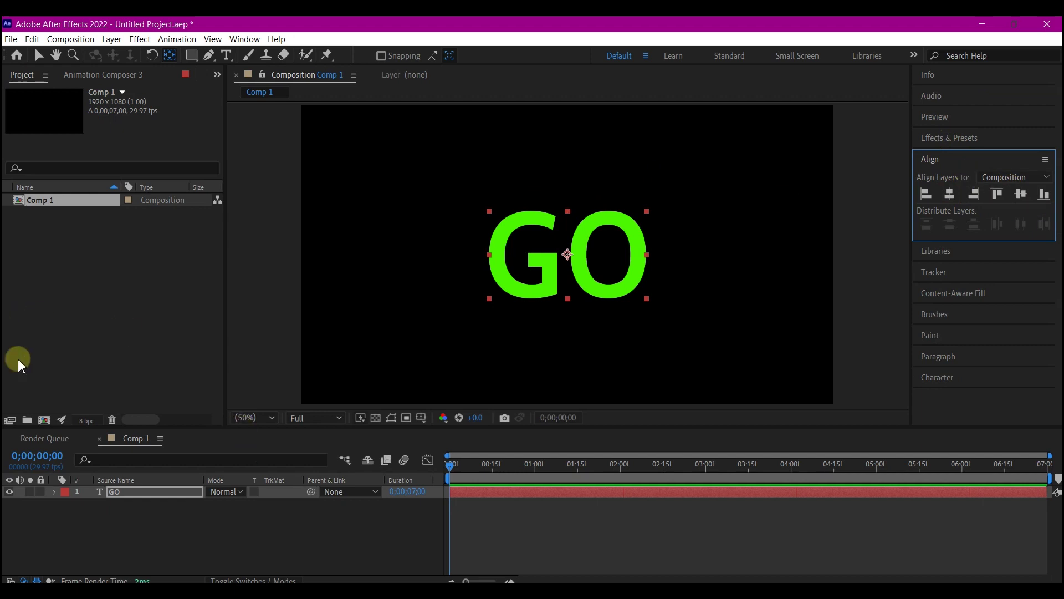
- Convert the GO text into a 'GO Outlines' shape layer with Create Shapes from Text
right_click(138, 491)
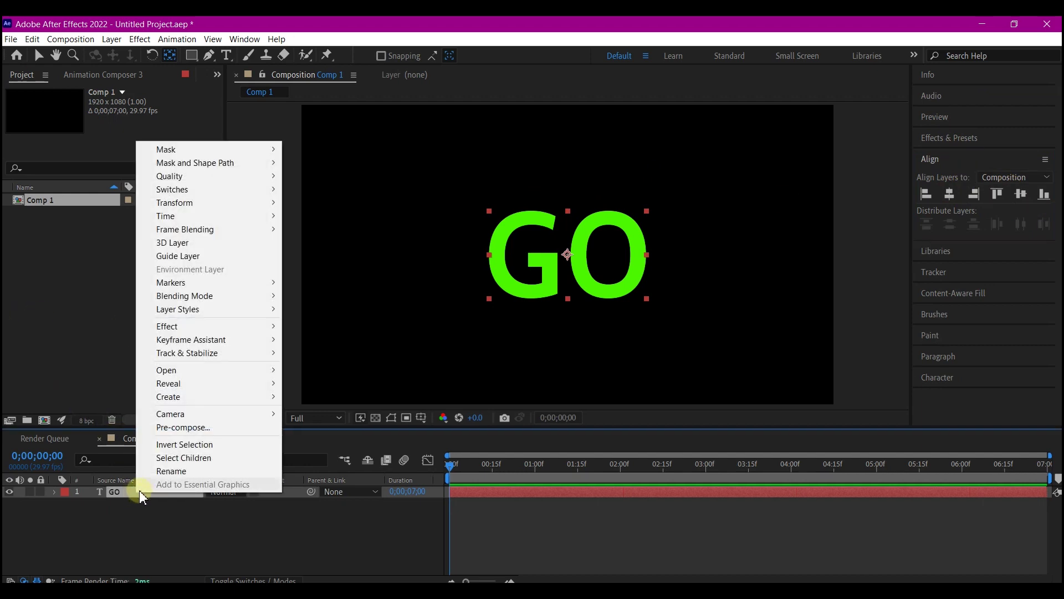
mouse_move(183, 398)
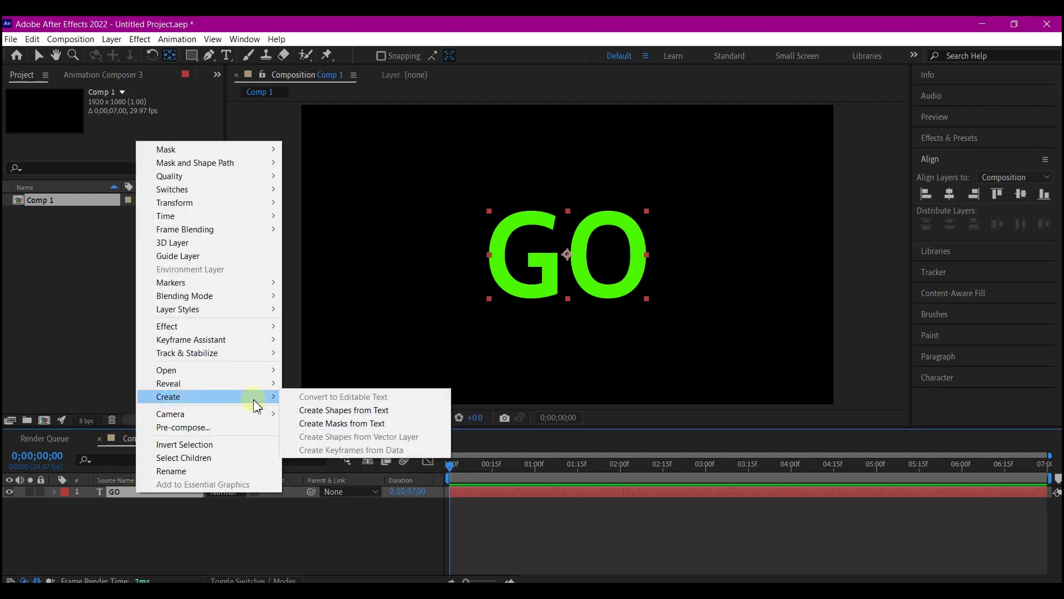
click(349, 412)
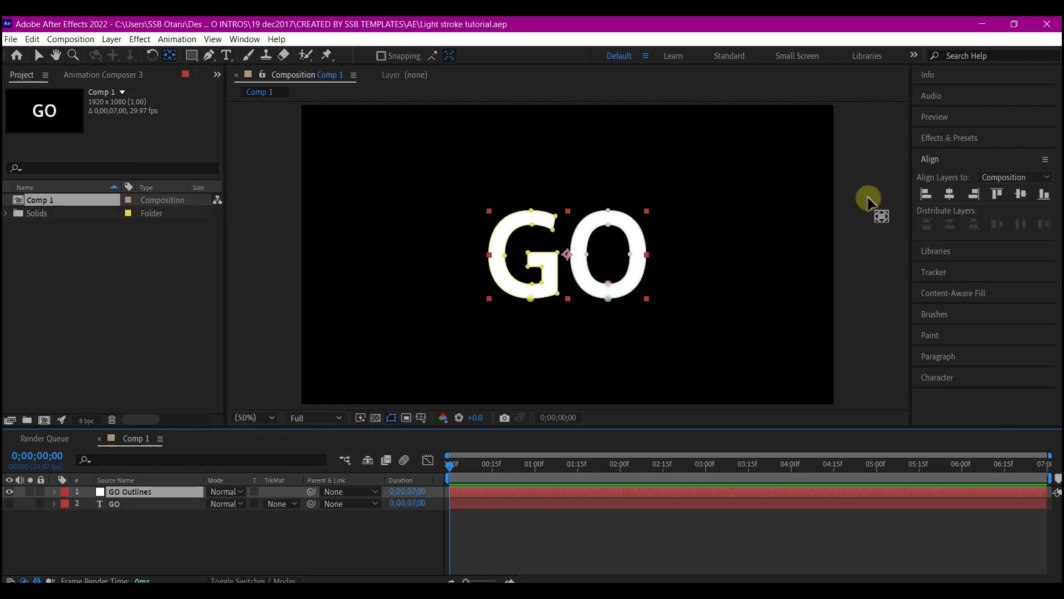
- Apply the Stroke effect to the GO Outlines layer
click(971, 141)
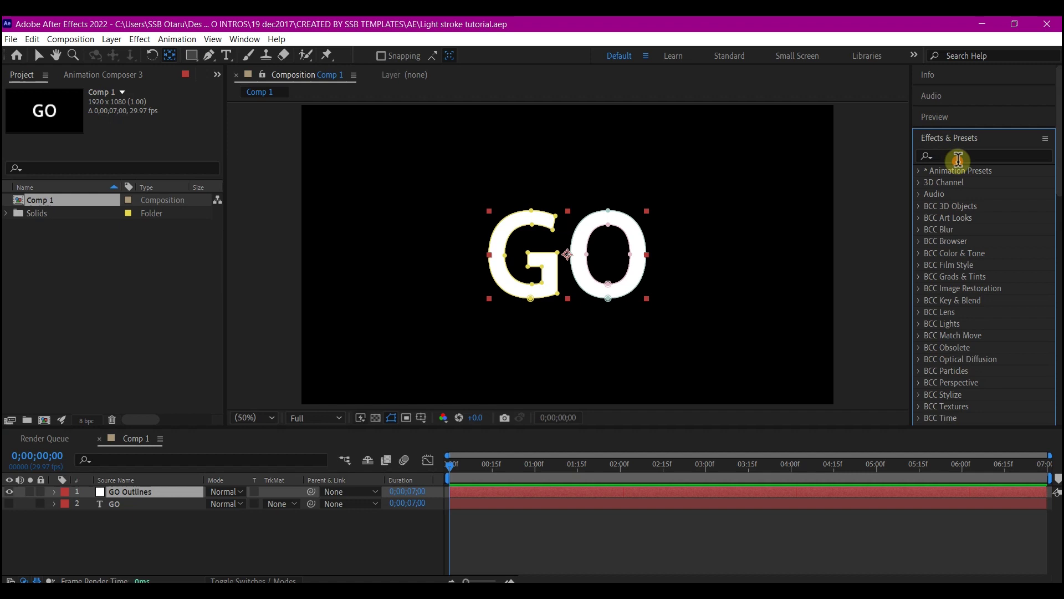
click(958, 159)
text(stroke)
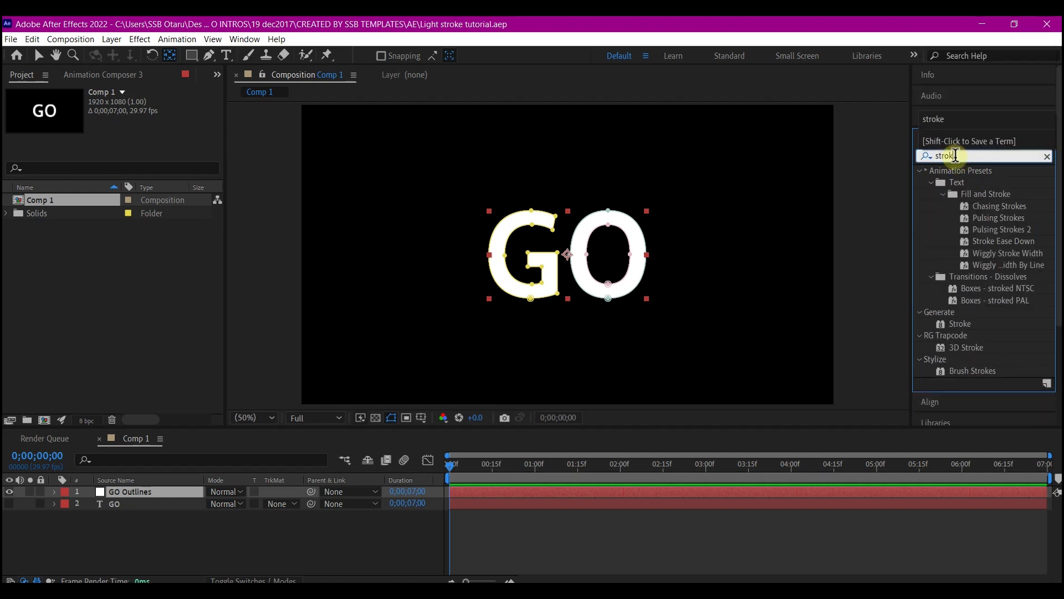
mouse_move(960, 324)
mouse_down()
mouse_move(727, 325)
mouse_move(83, 444)
mouse_move(131, 501)
mouse_move(136, 493)
mouse_up()
key(v)
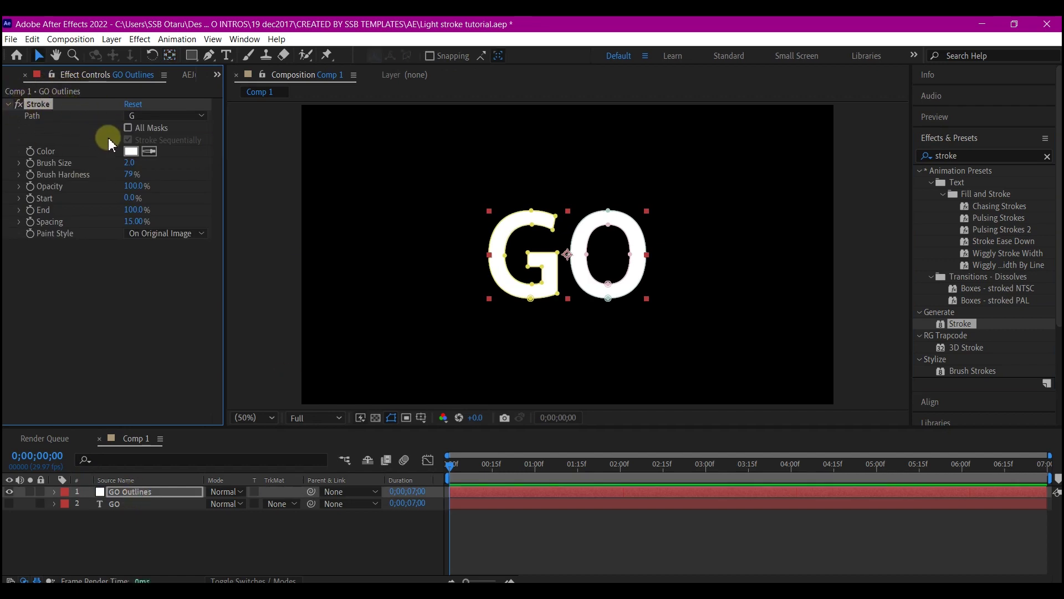
- Set the Stroke to brush size 1, hardness 90%, On Transparent paint style, all masks
click(129, 161)
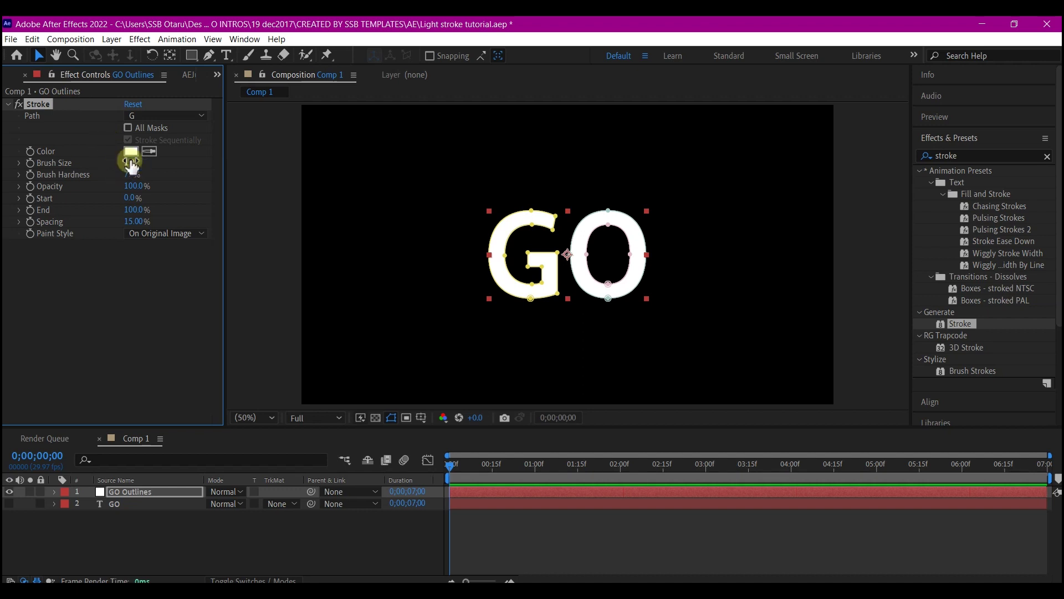
click(130, 175)
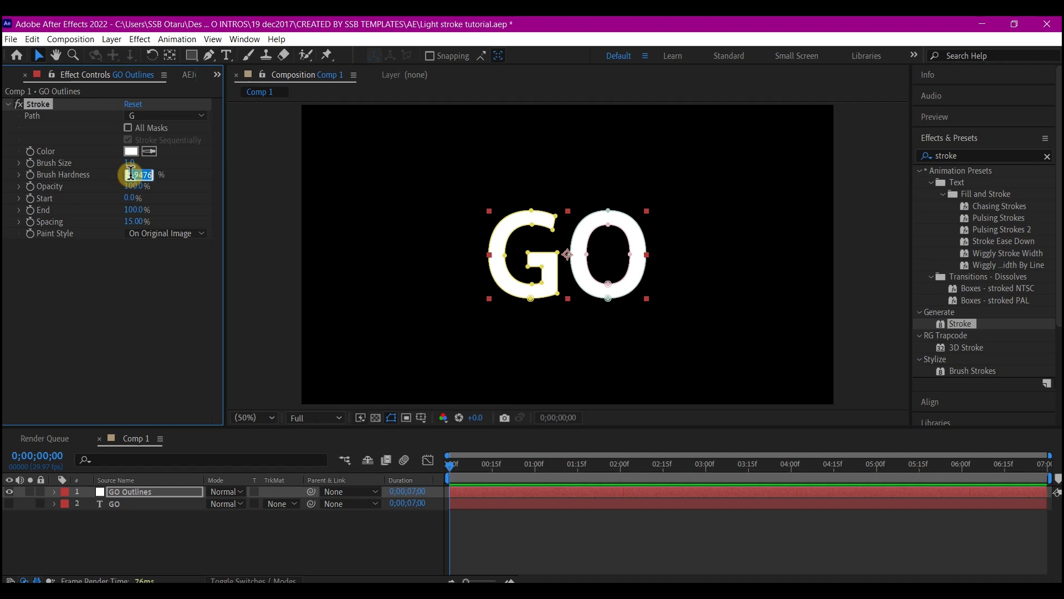
text(90)
key(Return)
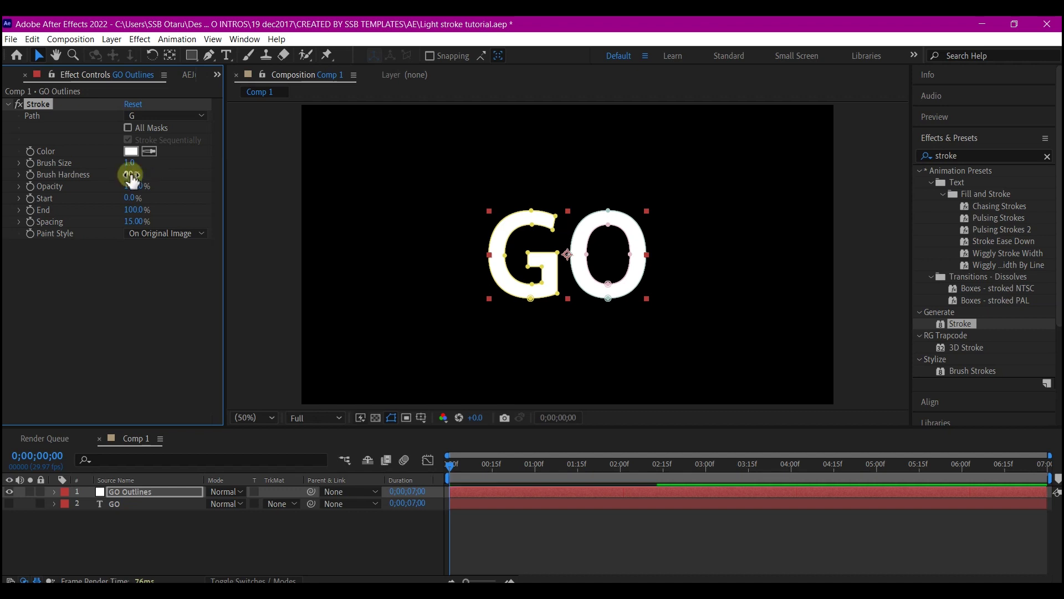
click(158, 233)
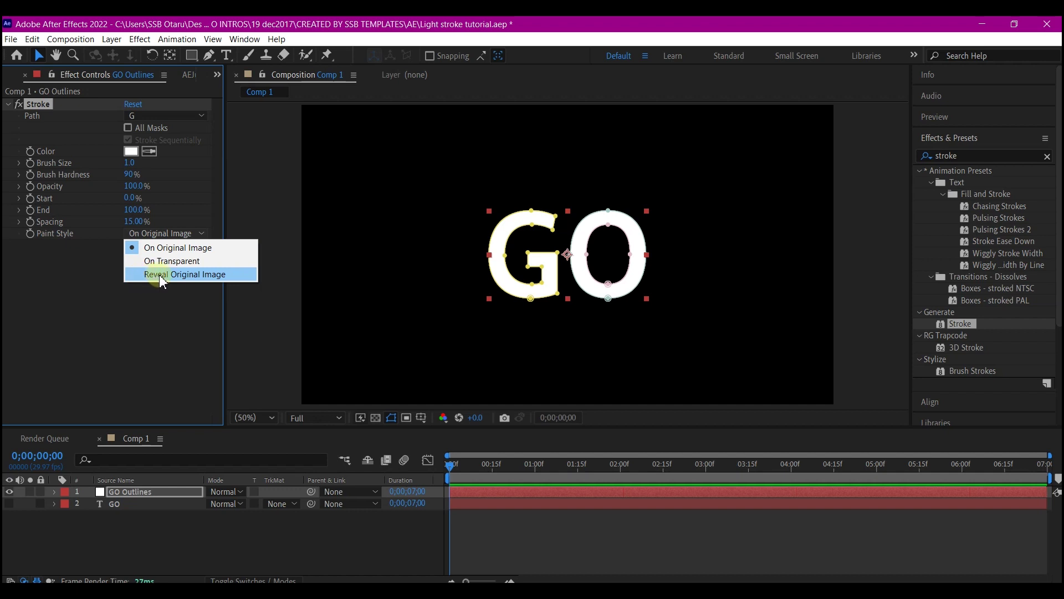
click(180, 262)
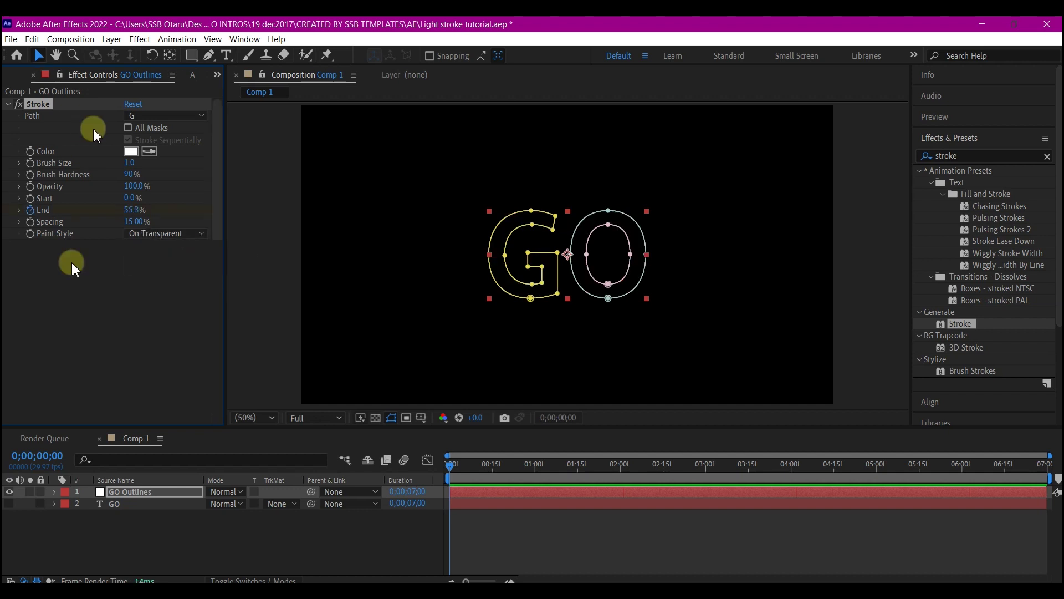
click(128, 128)
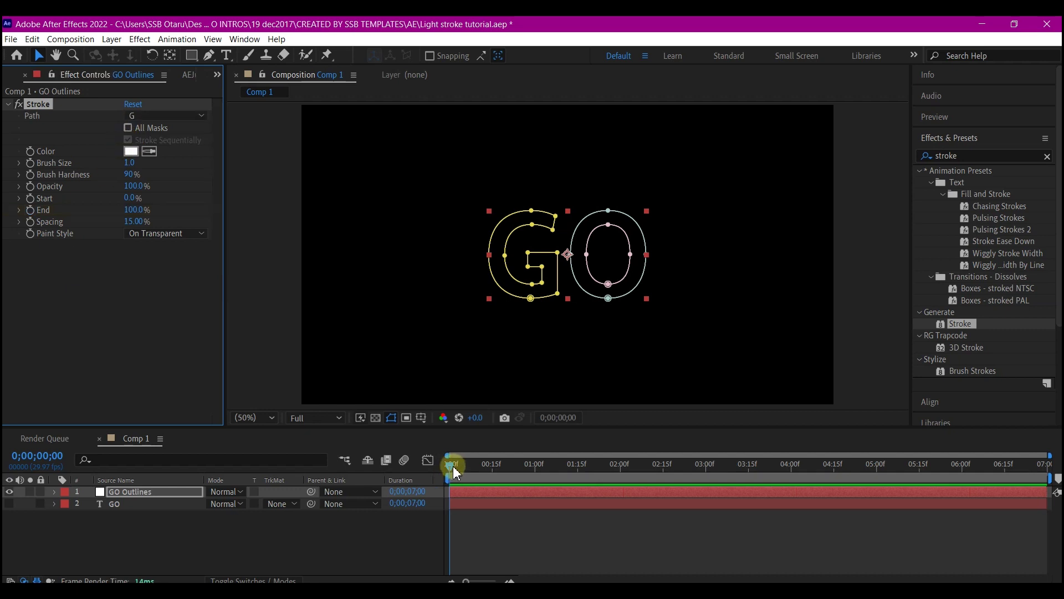
- Keyframe the Stroke End at 100% at 5 seconds and 0% at frame 0
drag(454, 470, 880, 475)
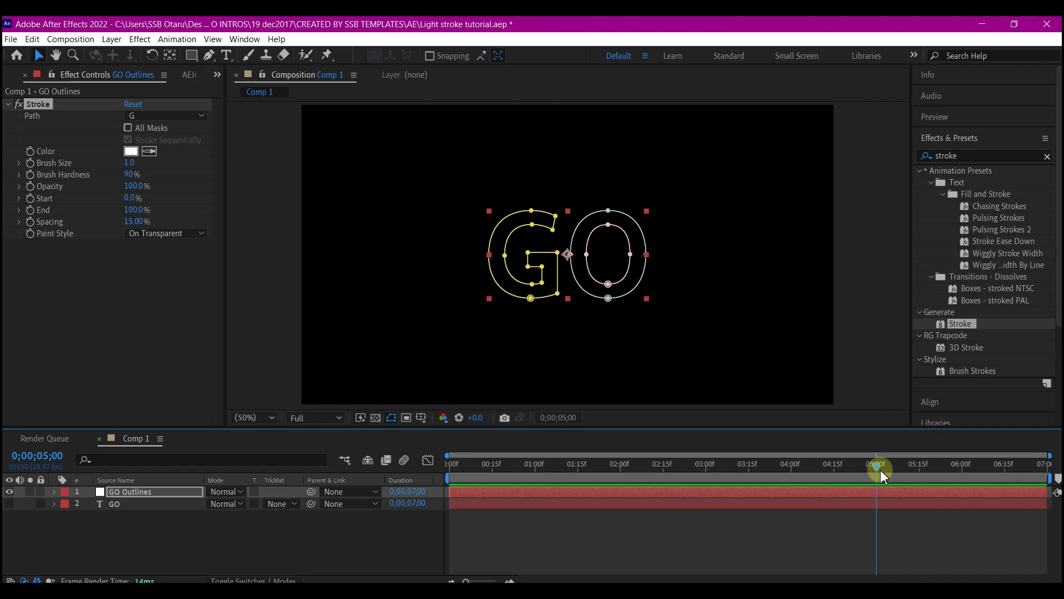
click(31, 211)
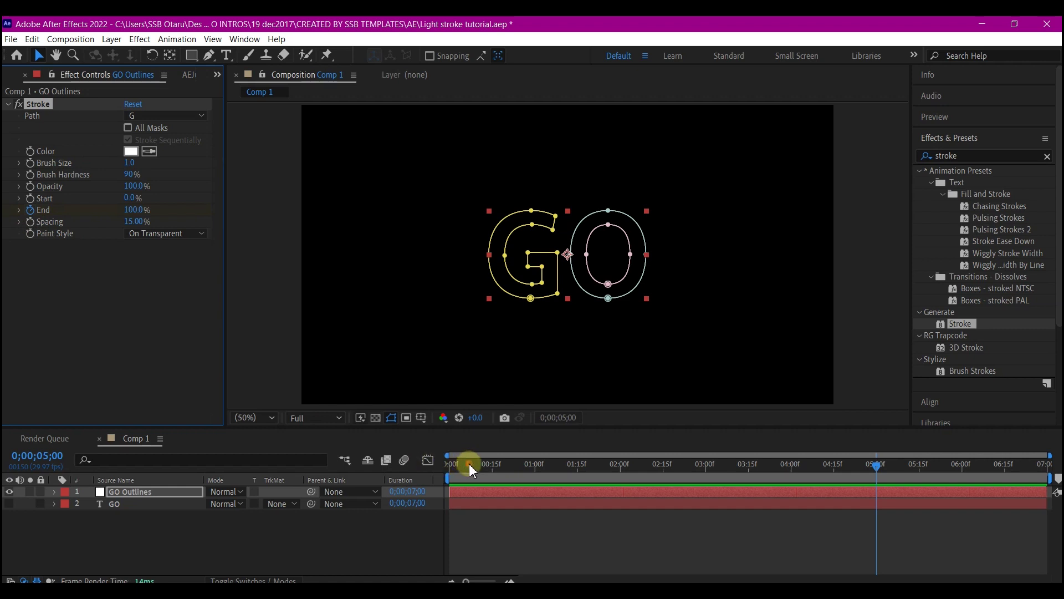
drag(470, 470, 435, 463)
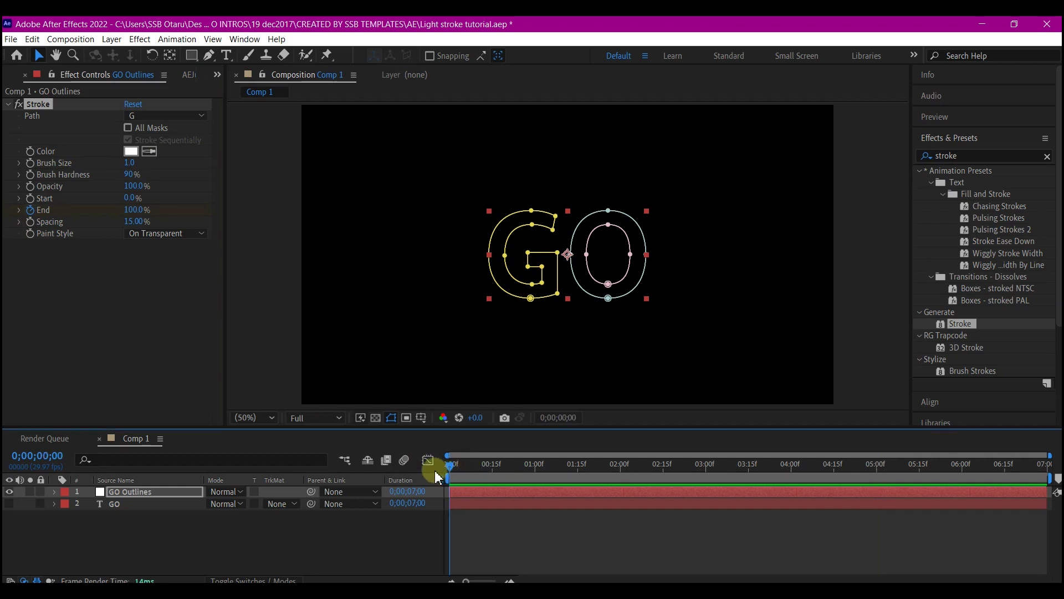
click(133, 210)
text(0)
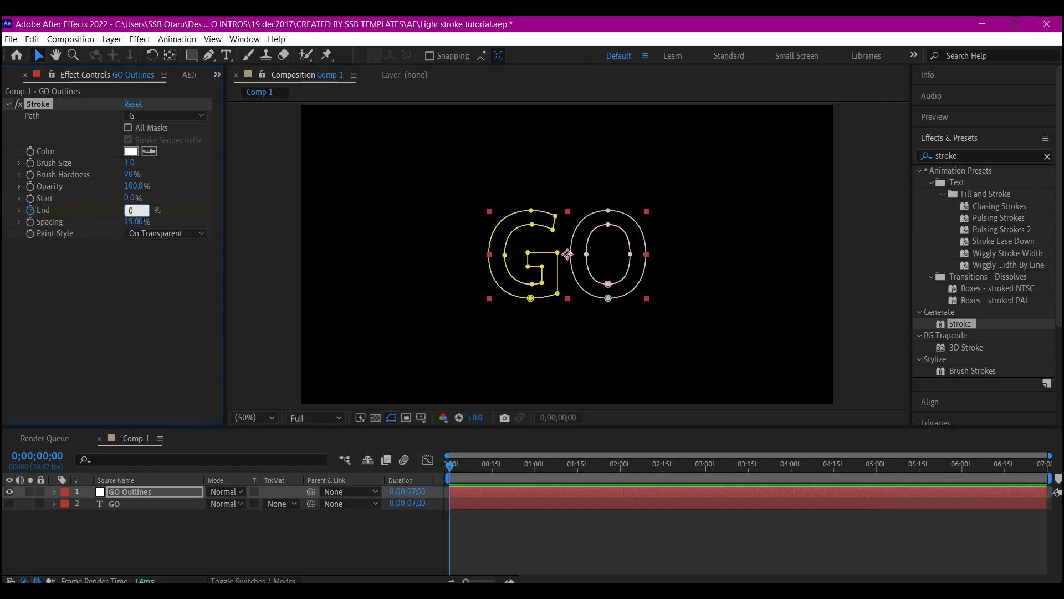
key(Return)
- Create a comp-sized black solid named 'light'
right_click(141, 537)
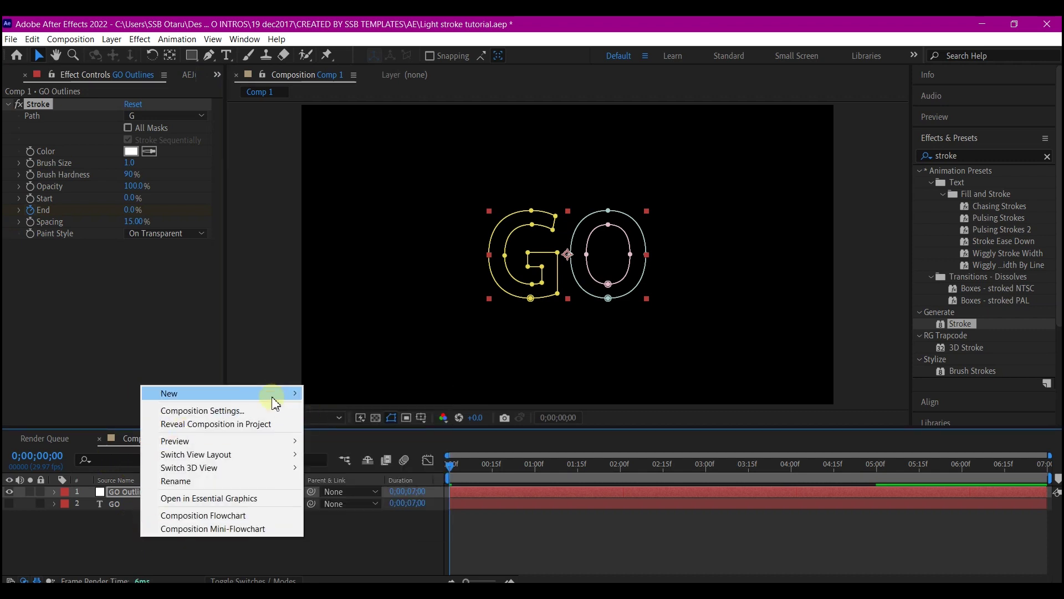
mouse_move(275, 394)
click(333, 425)
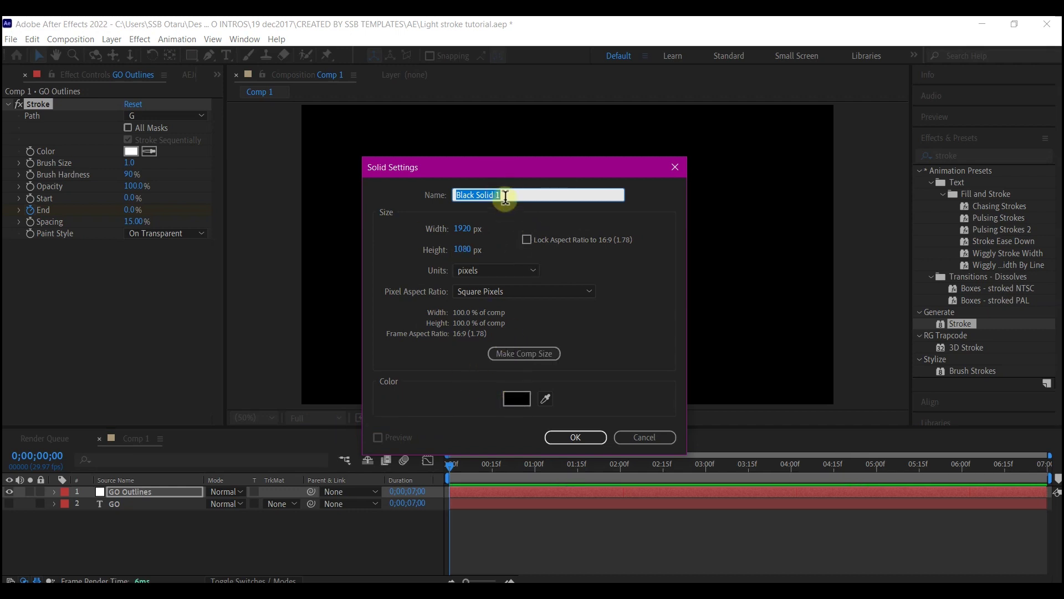
text(light)
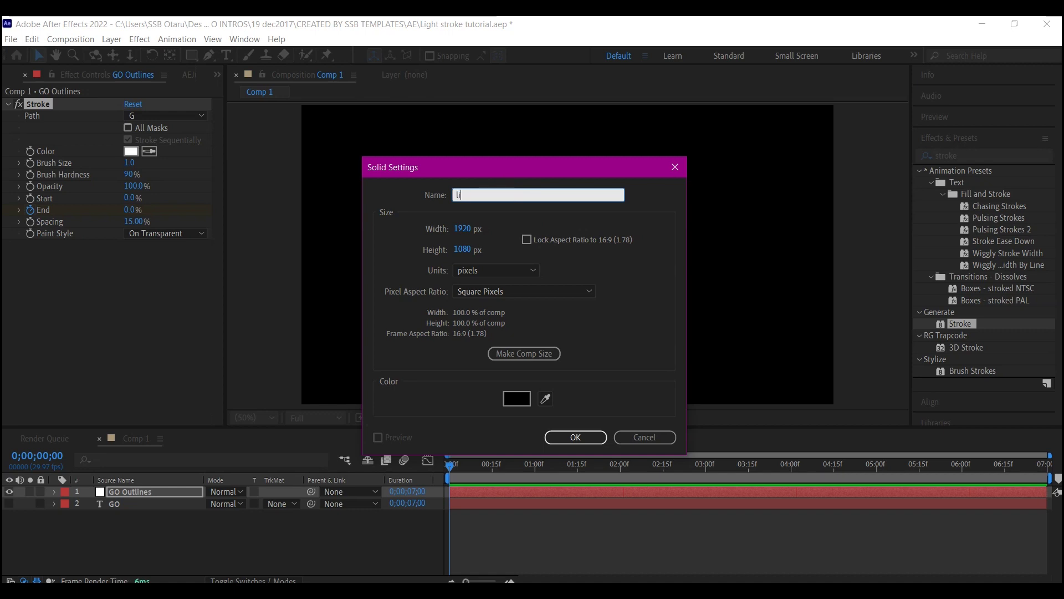
click(534, 352)
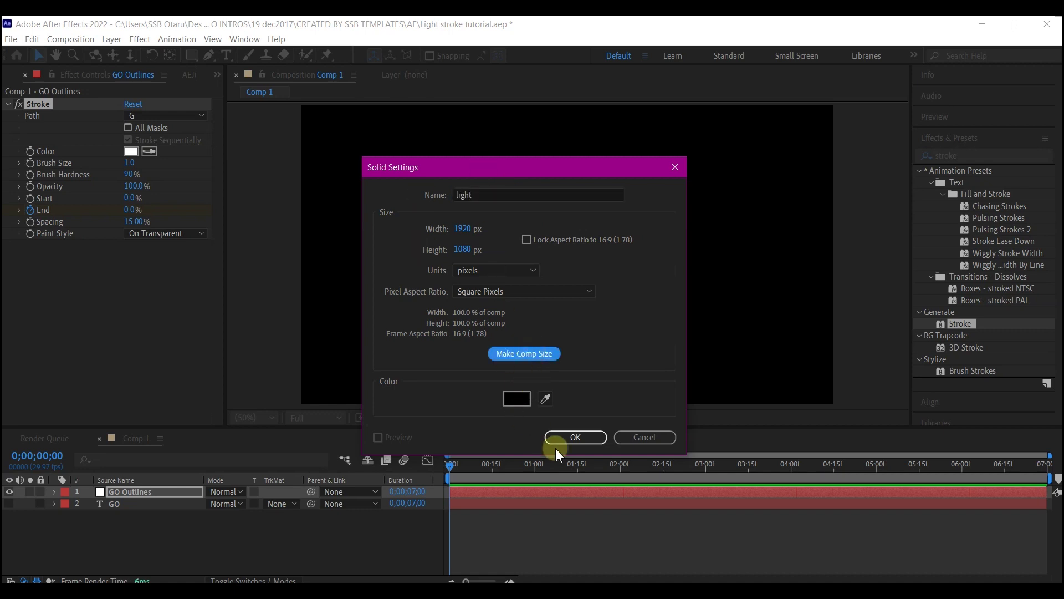
click(576, 437)
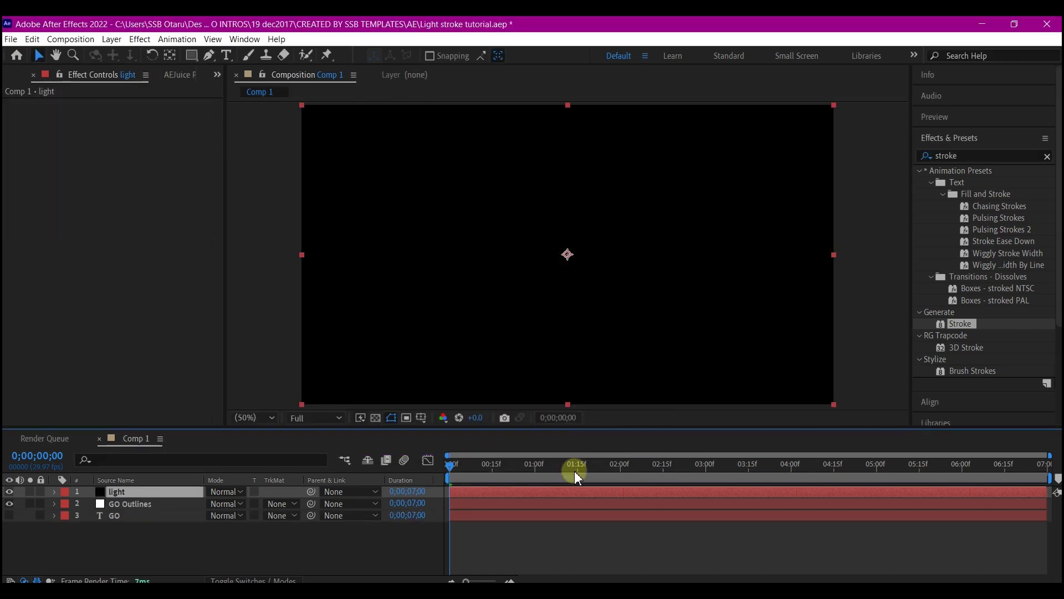
- Add a Lens Flare to the light layer and set its blending mode to Screen
click(139, 40)
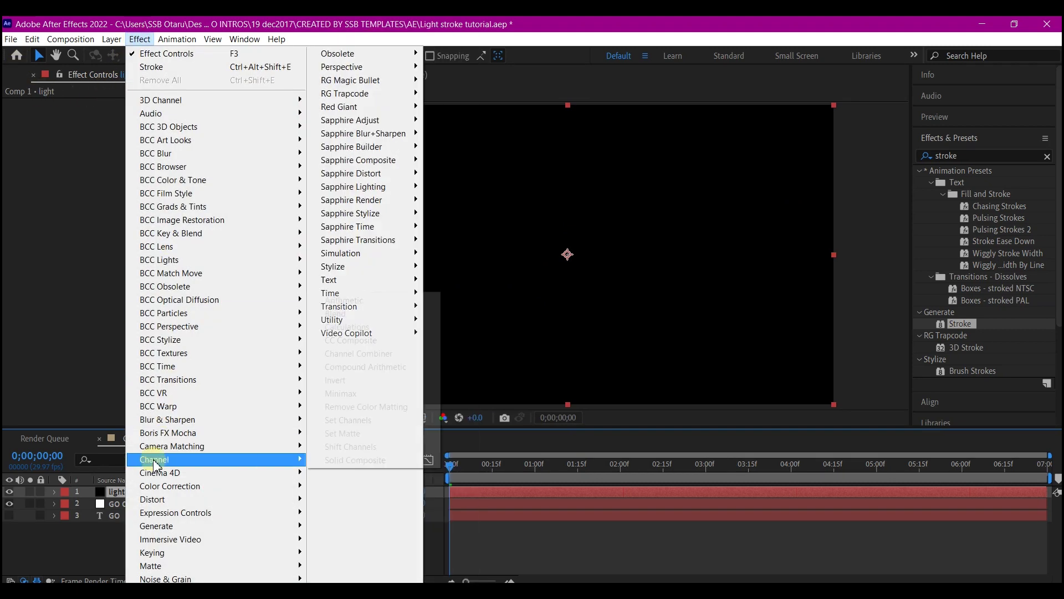
mouse_move(168, 502)
mouse_move(167, 526)
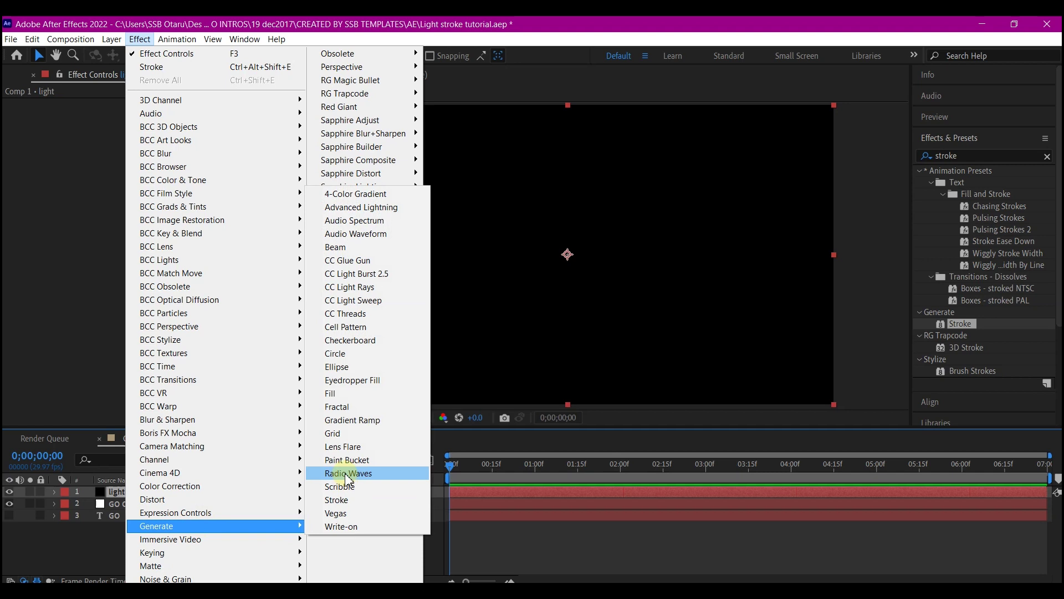
click(344, 446)
click(161, 492)
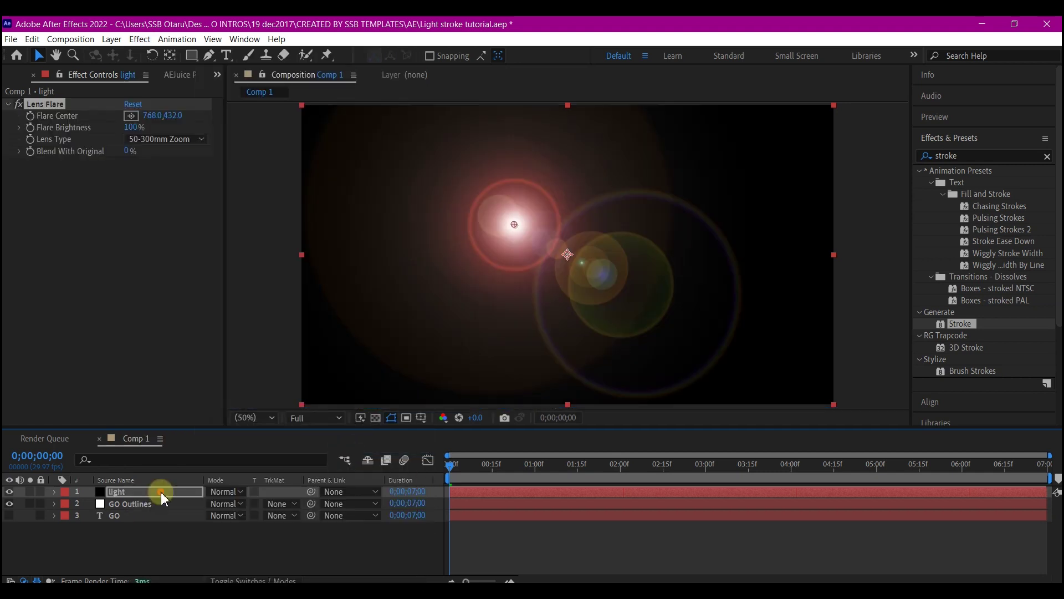
click(225, 491)
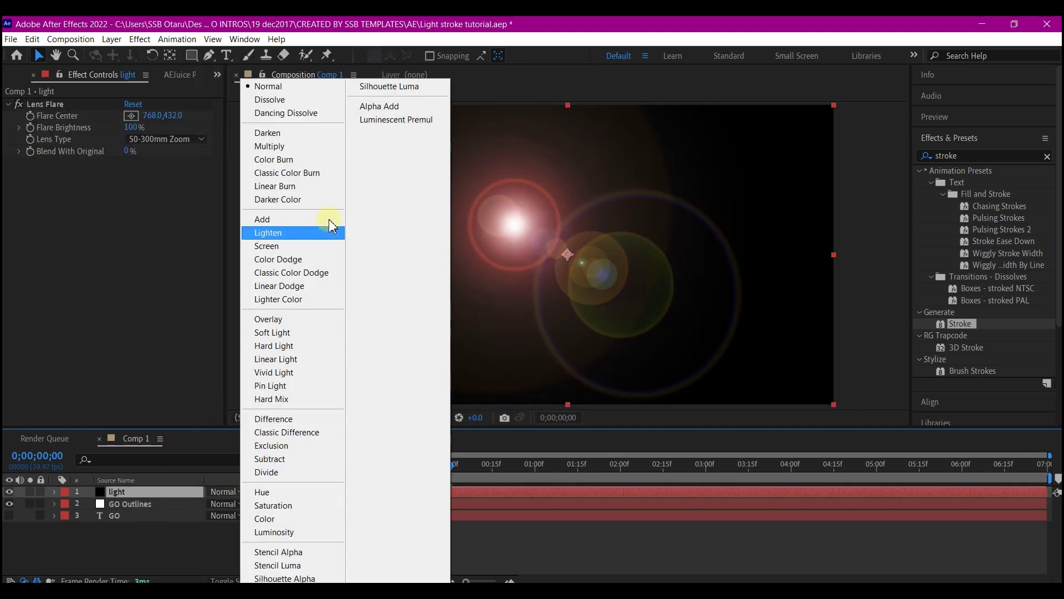
click(299, 246)
- Reveal the GO Outlines masks and select the G letter's mask path
click(126, 506)
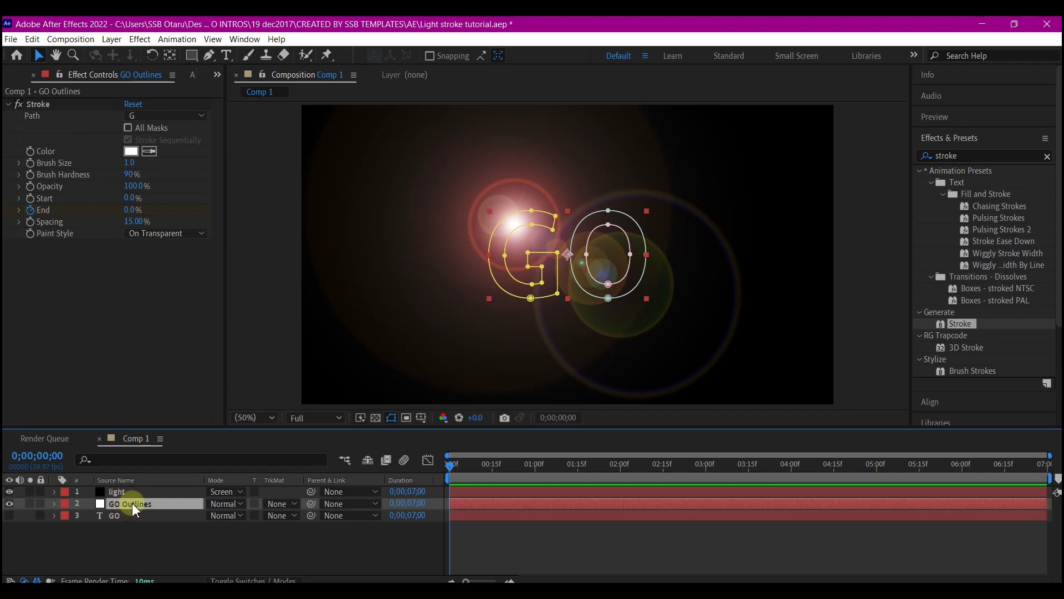
key(m)
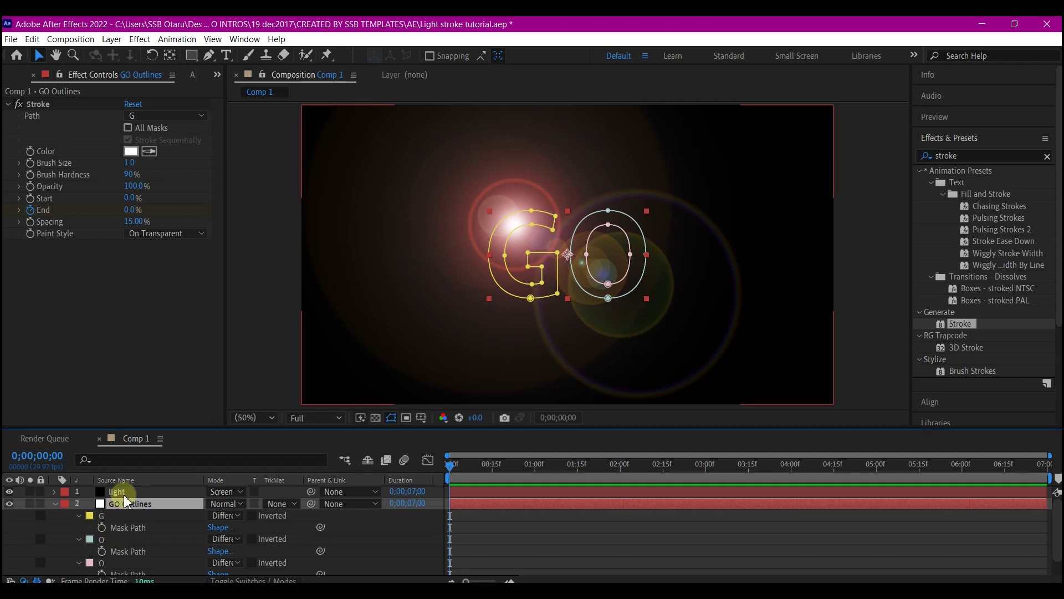
click(133, 527)
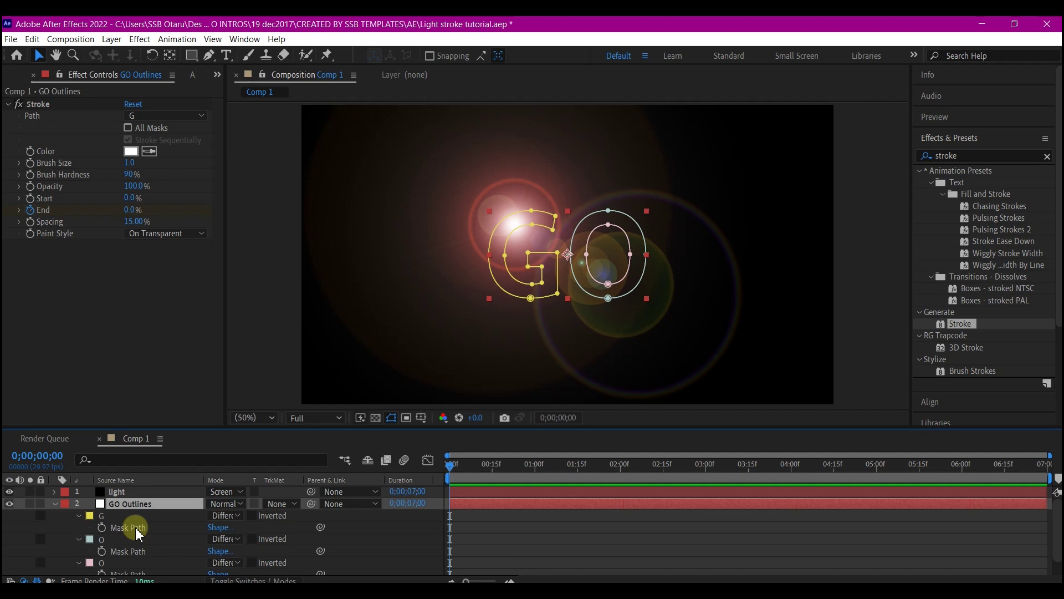
- Paste the G path into the light layer's Lens Flare Flare Center as keyframes
click(55, 492)
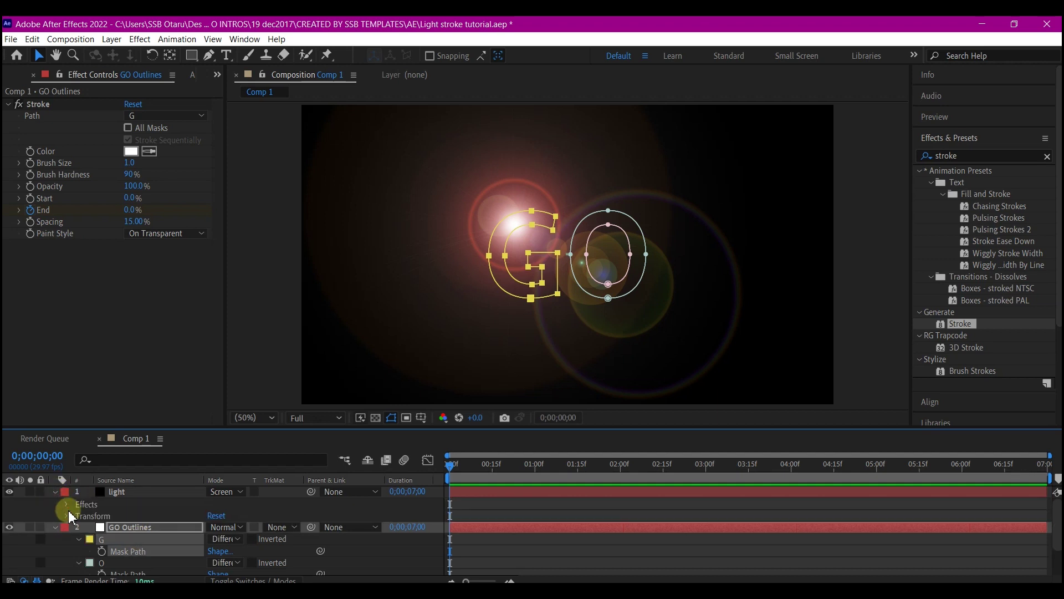
click(68, 504)
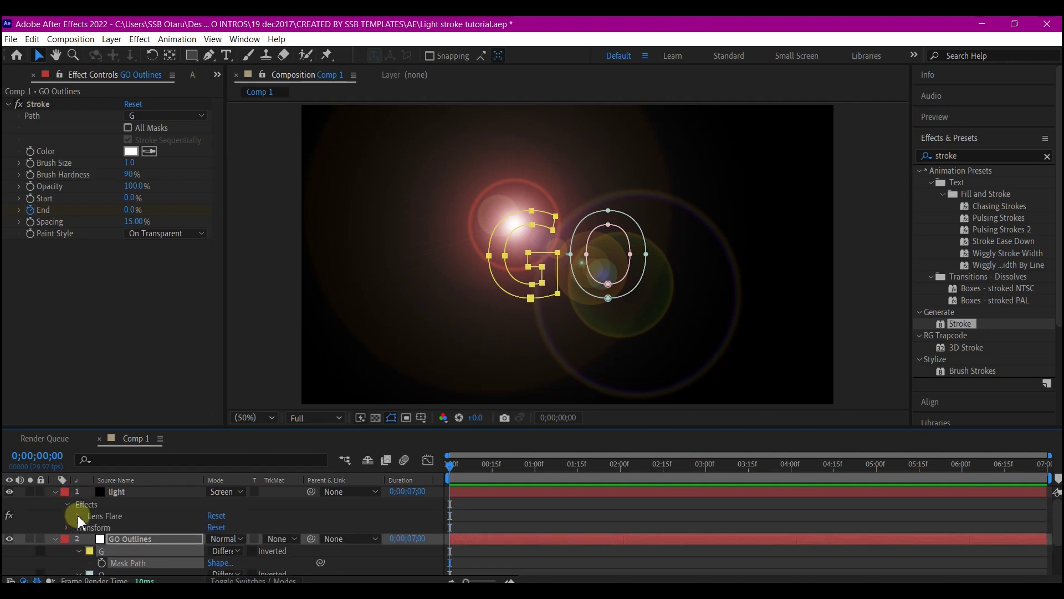
click(78, 516)
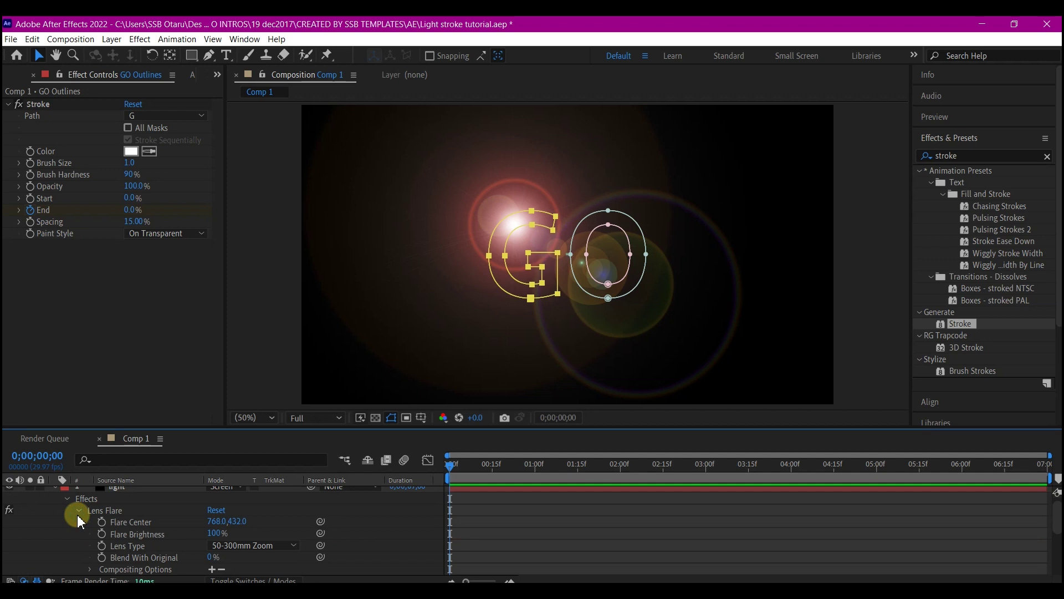
click(123, 524)
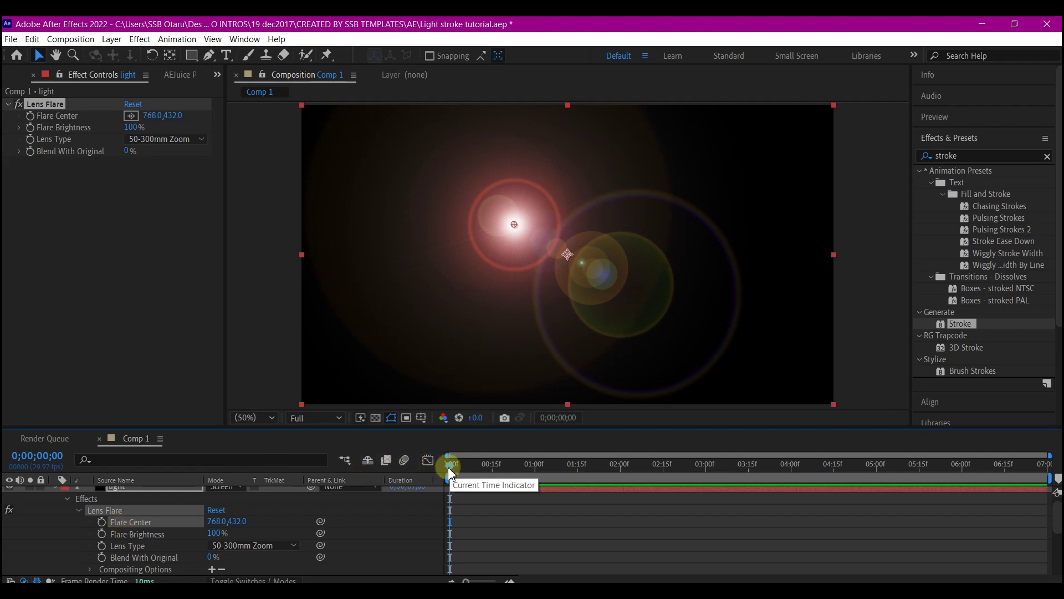
key(ctrl+v)
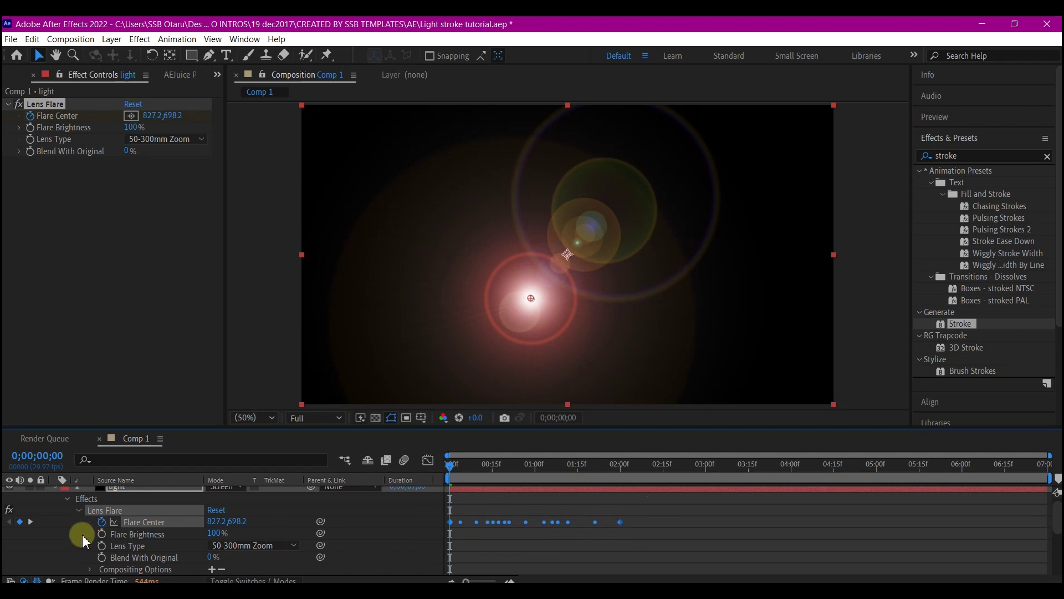
- Show only animated properties on both layers and stretch the Flare Center keyframes over more time
scroll(45, 513, up, 1)
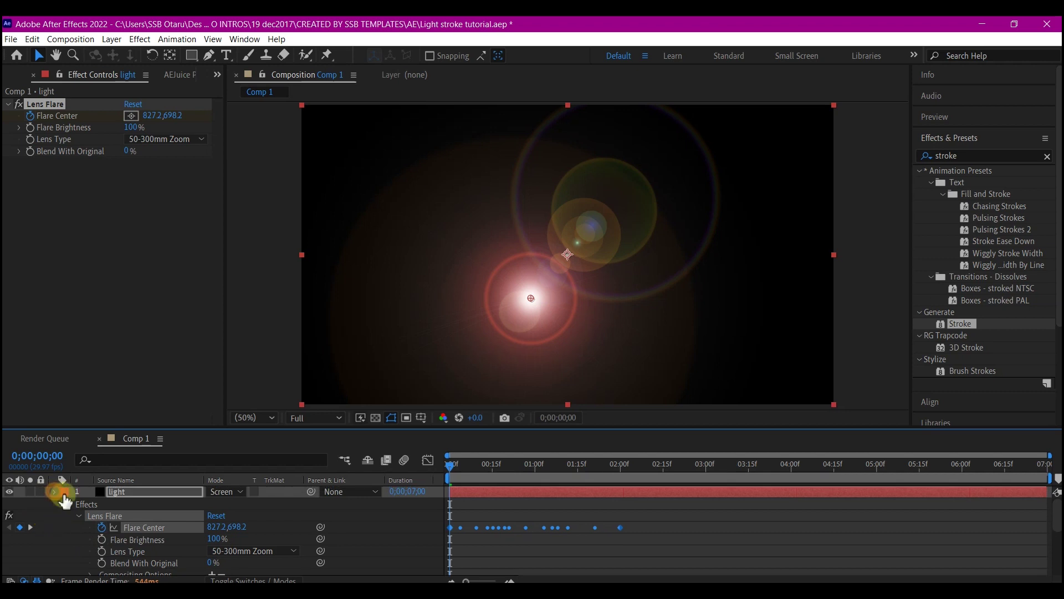
click(55, 491)
key(u)
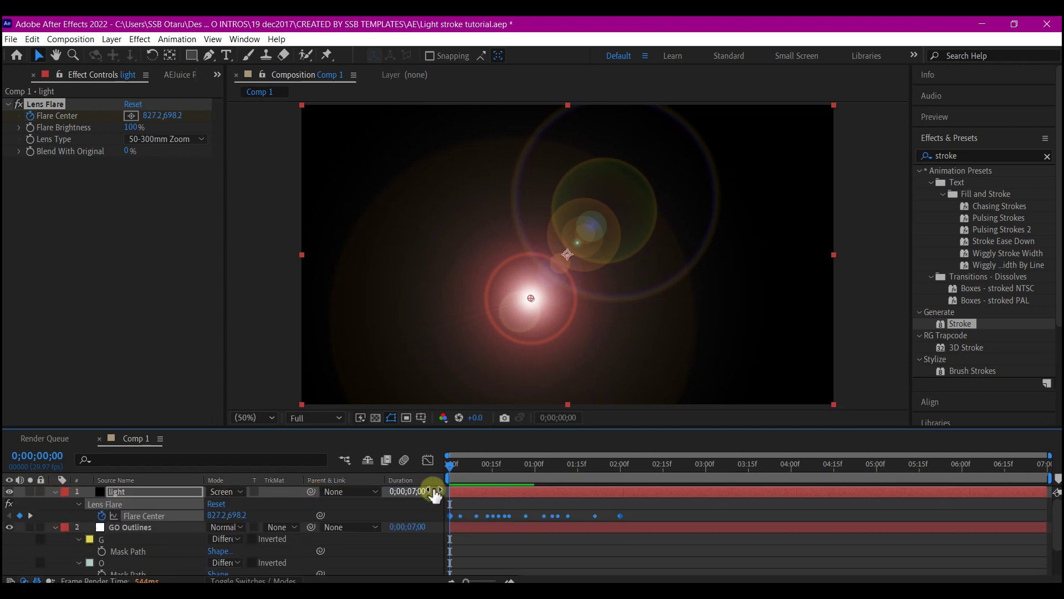
click(510, 526)
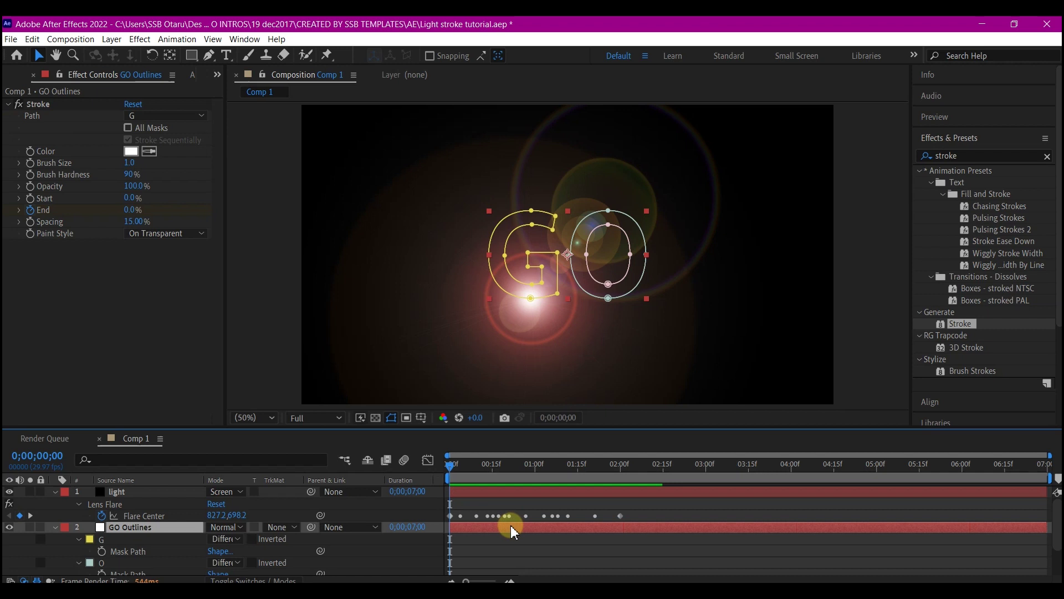
key(u)
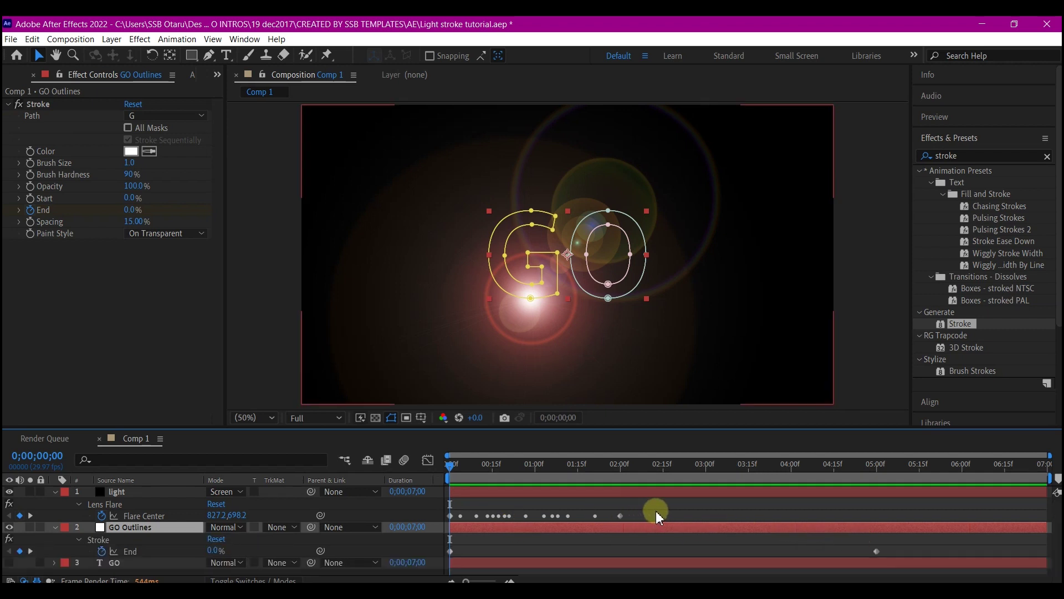
drag(681, 506, 439, 527)
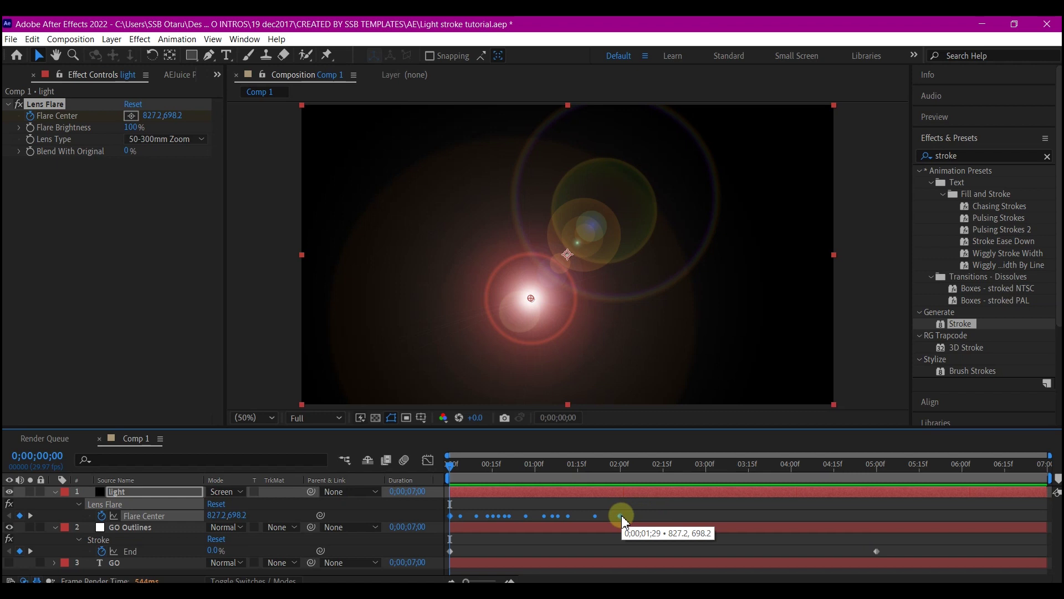
drag(623, 521, 714, 524)
- Stretch the Flare Center keyframes to end near 5 seconds and lower the Flare Brightness
drag(807, 511, 875, 506)
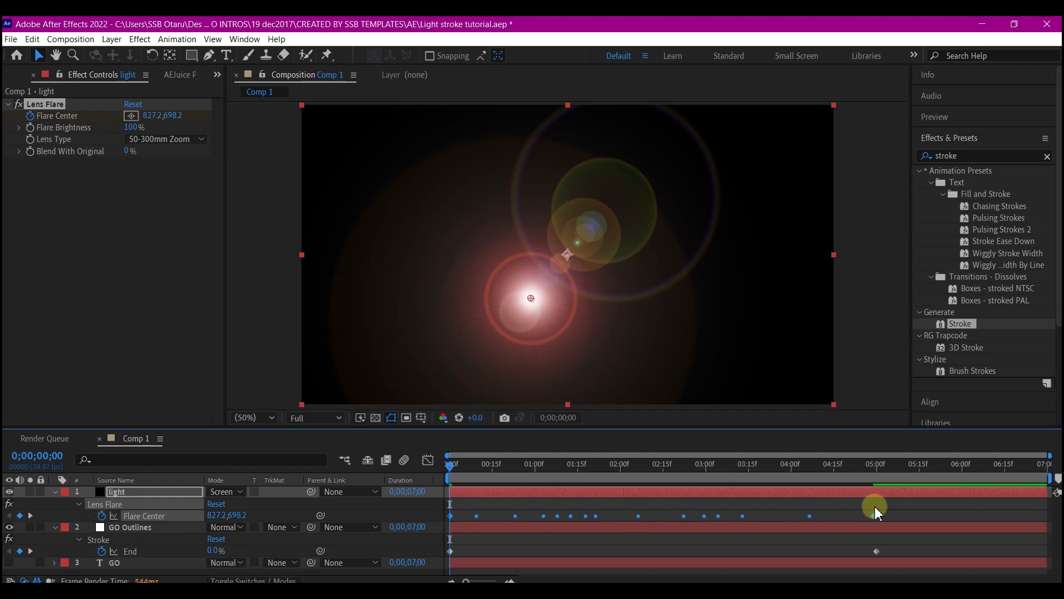
click(142, 491)
click(132, 127)
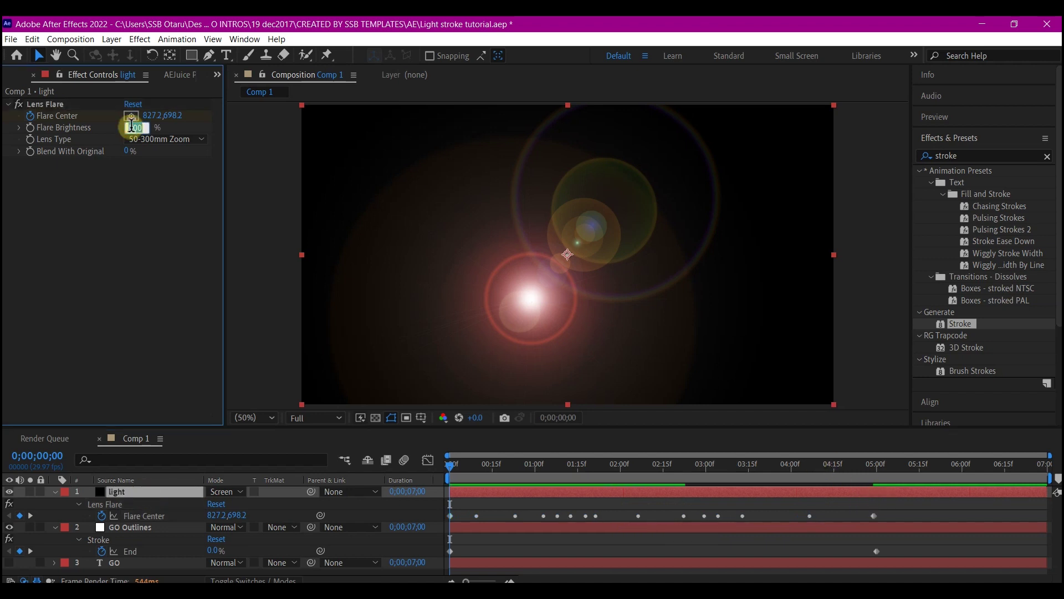
text(40)
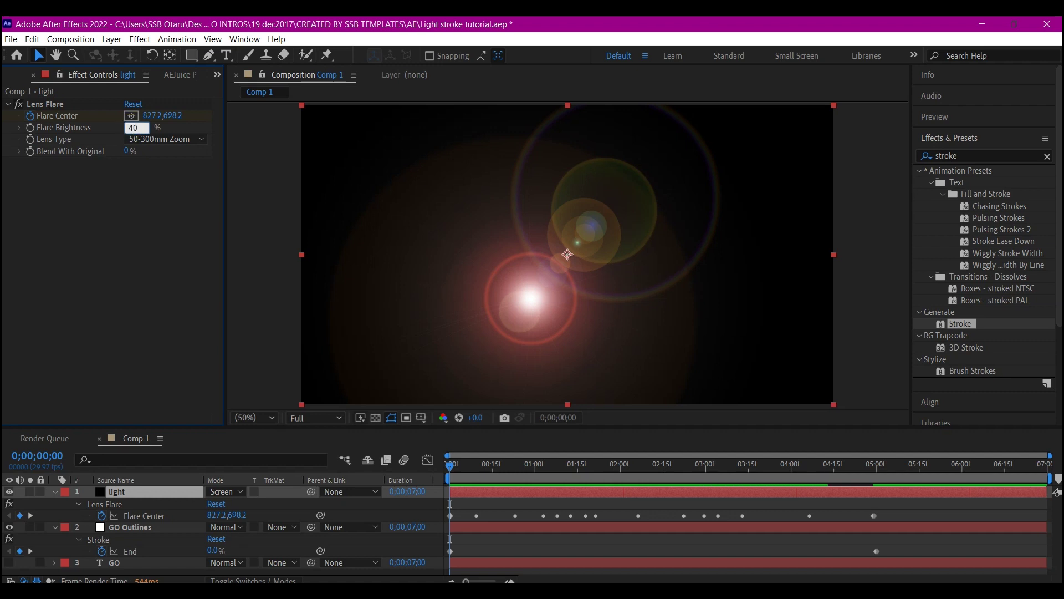
key(Return)
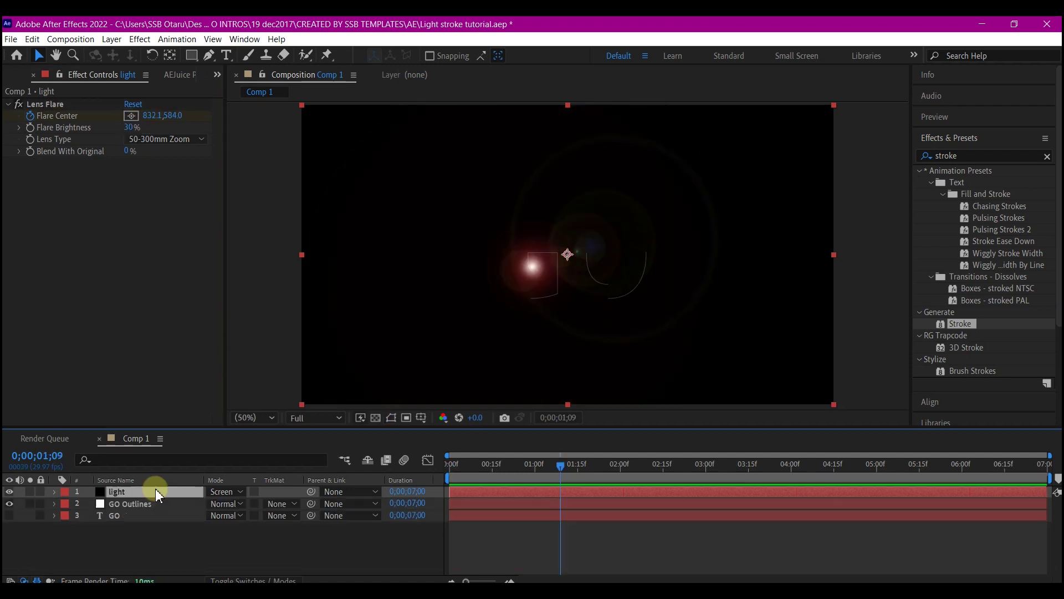
click(188, 496)
click(135, 524)
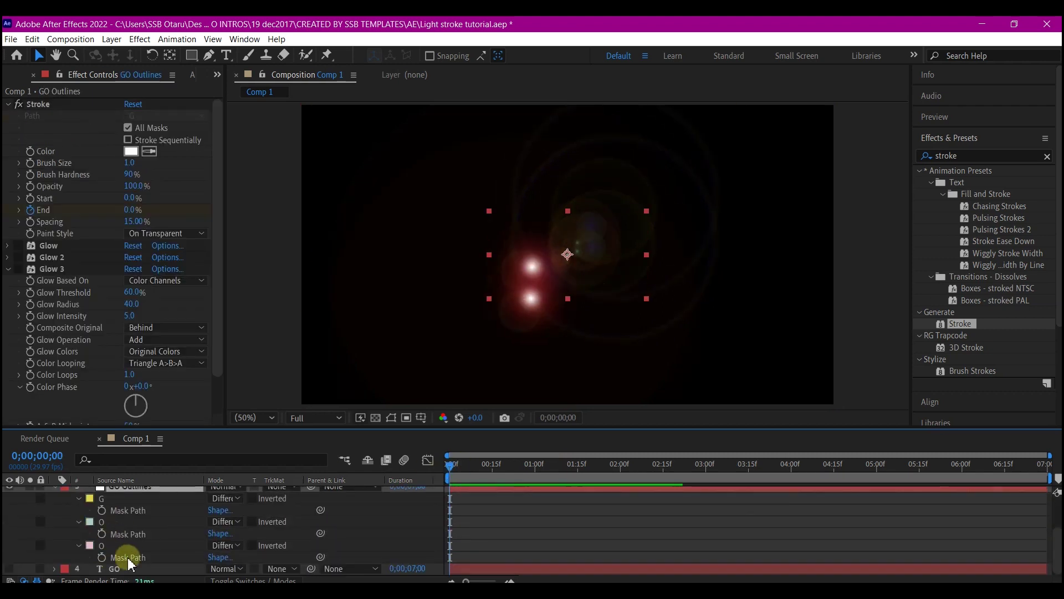
- Duplicate the light layer to add a second flare
scroll(105, 497, up, 2)
click(133, 492)
key(u)
key(ctrl+d)
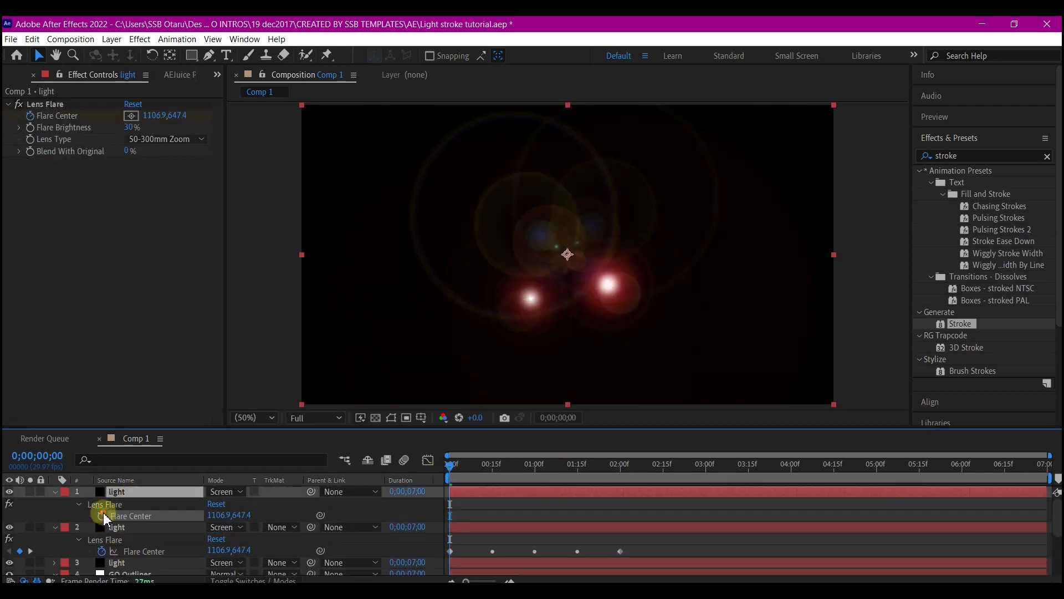
- Paste the copied mask path into the top light layer's Flare Center as keyframes
scroll(127, 521, down, 3)
click(126, 533)
scroll(125, 501, up, 3)
click(121, 492)
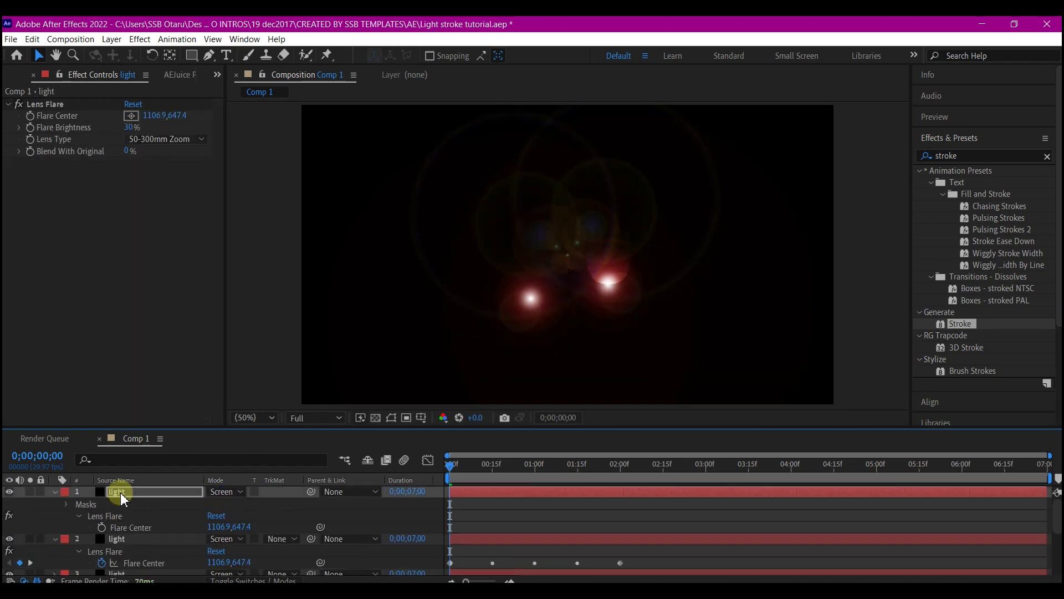
click(114, 514)
key(ctrl+v)
- Select the second light layer's Flare Center keyframes in the timeline
scroll(705, 542, down, 1)
scroll(757, 546, up, 1)
scroll(757, 547, down, 2)
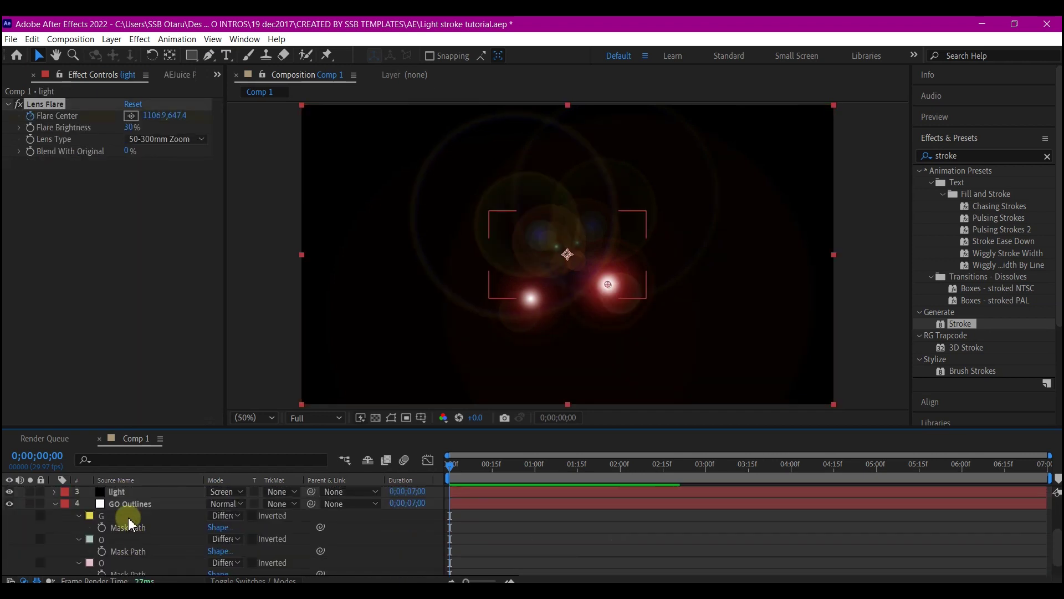
click(123, 511)
scroll(333, 516, up, 2)
click(874, 464)
mouse_move(717, 493)
mouse_down()
mouse_move(475, 563)
mouse_move(871, 544)
mouse_move(797, 568)
mouse_up()
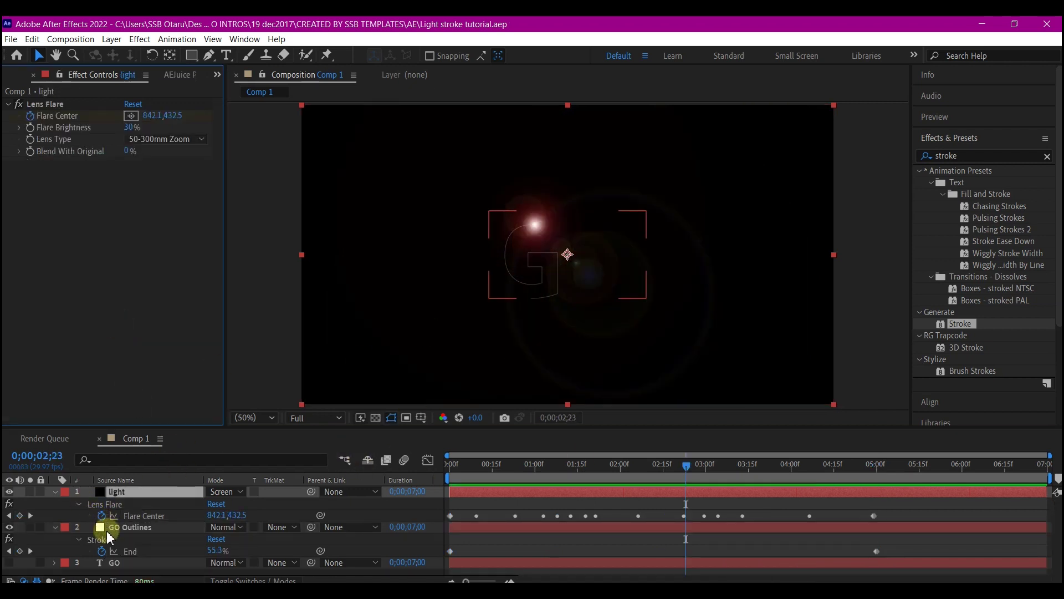
- Hide the mask outlines in the viewer and add a Glow effect to GO Outlines
click(131, 534)
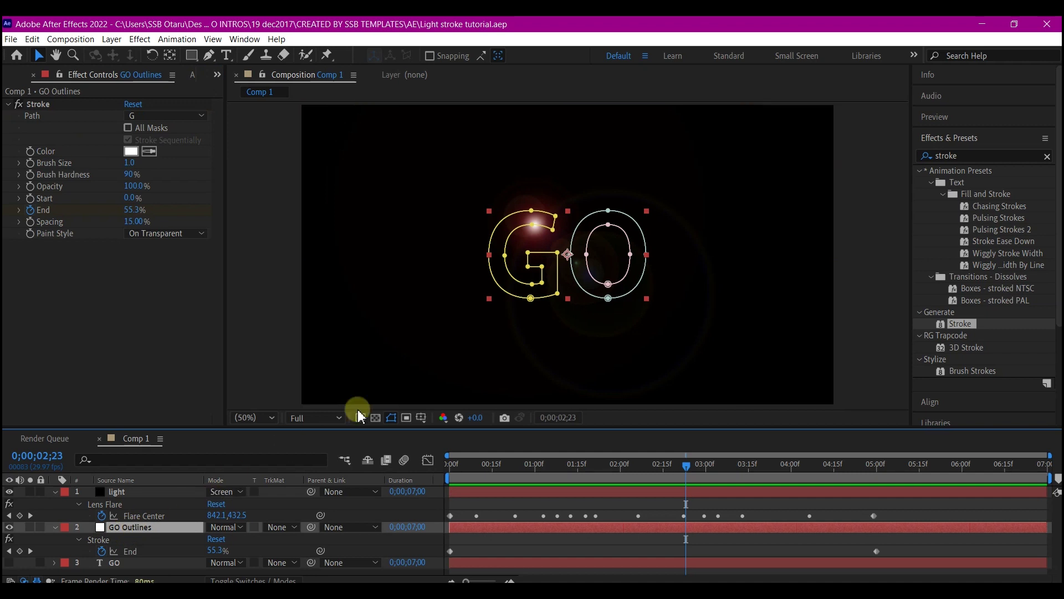
click(392, 420)
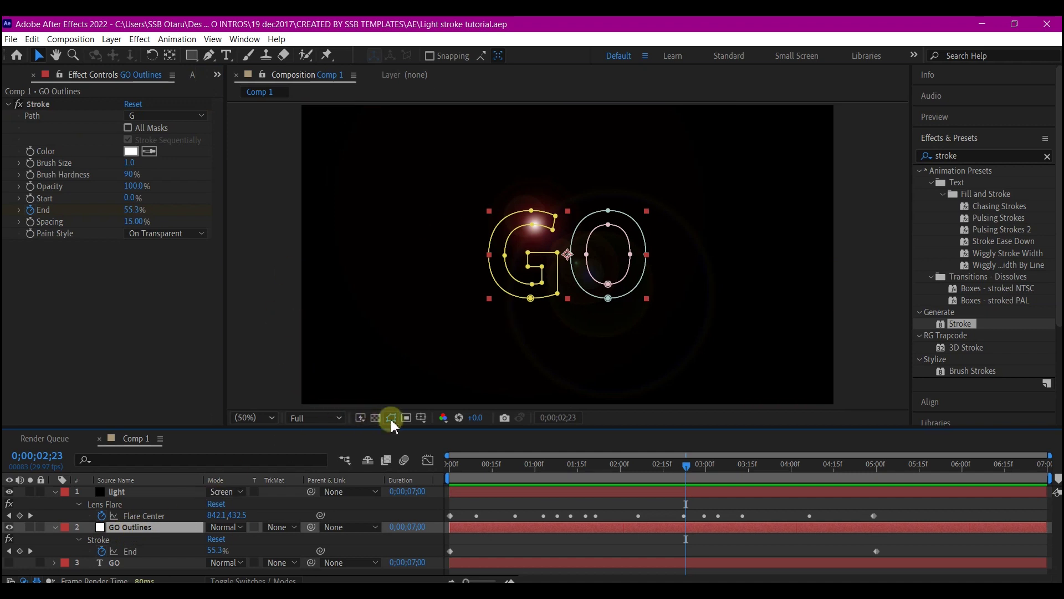
click(391, 419)
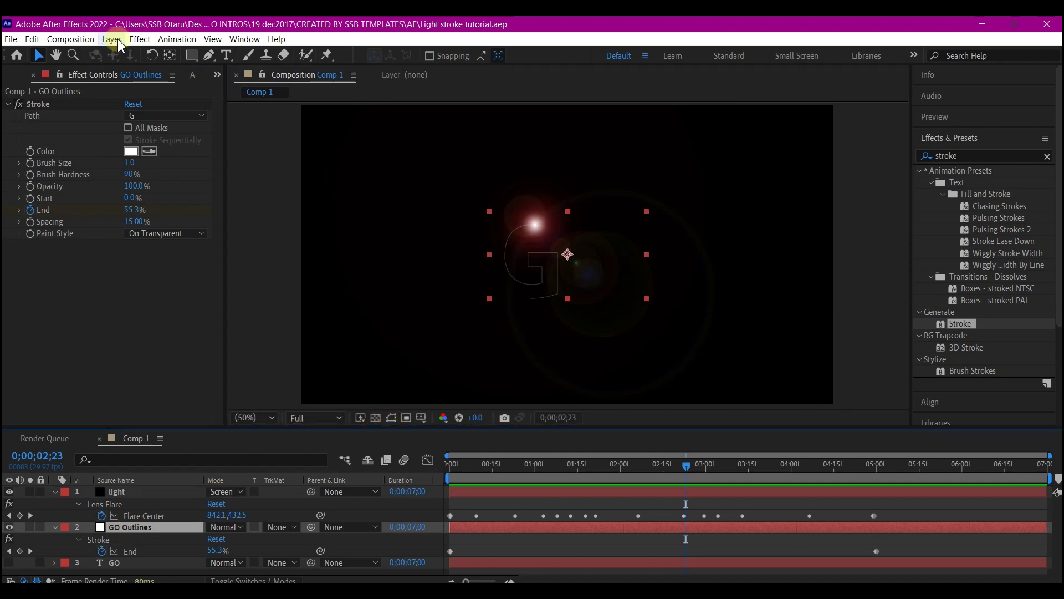
click(139, 40)
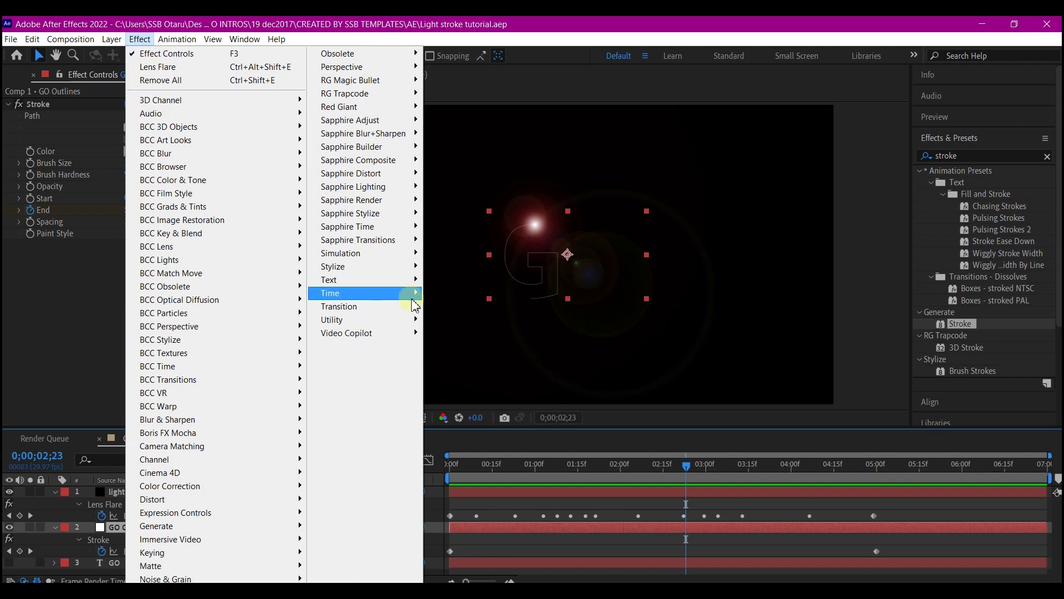
mouse_move(419, 283)
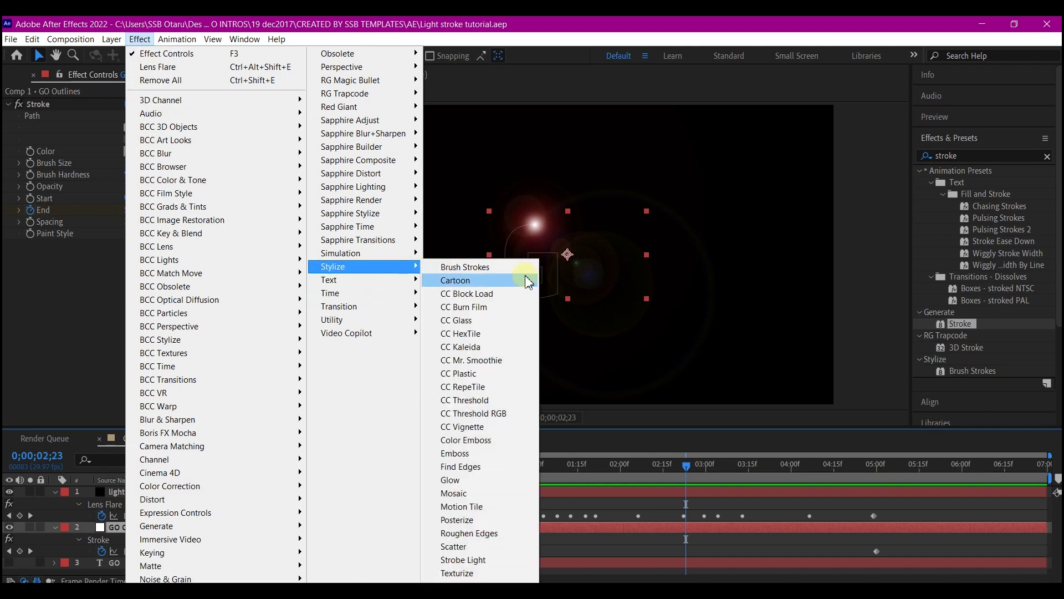
click(450, 480)
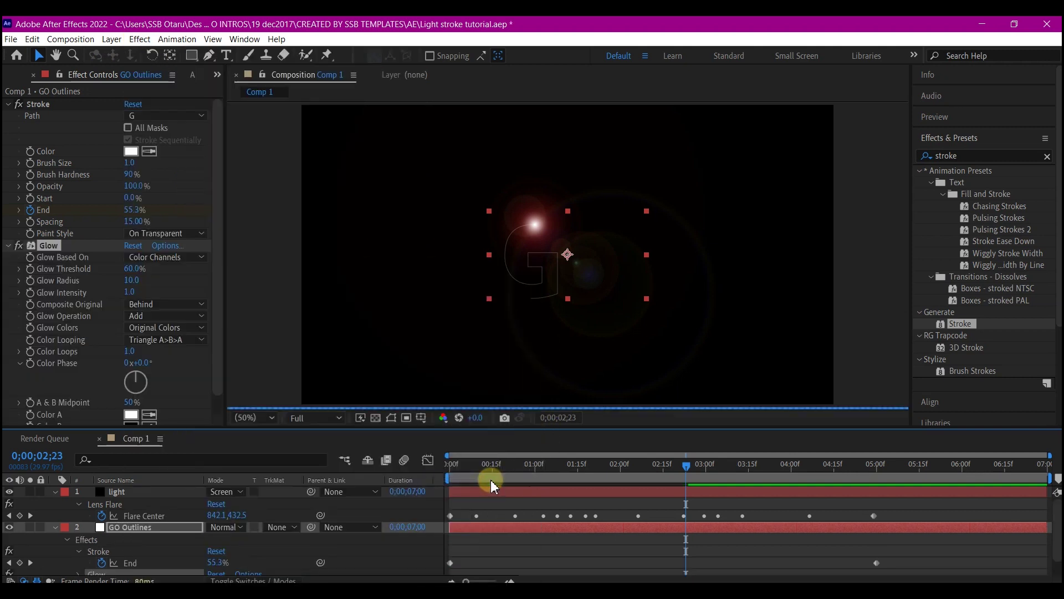
- Duplicate the Glow into Glow 2 and Glow 3, setting Glow 3's radius to 40
key(ctrl+d)
click(137, 163)
text(30.0)
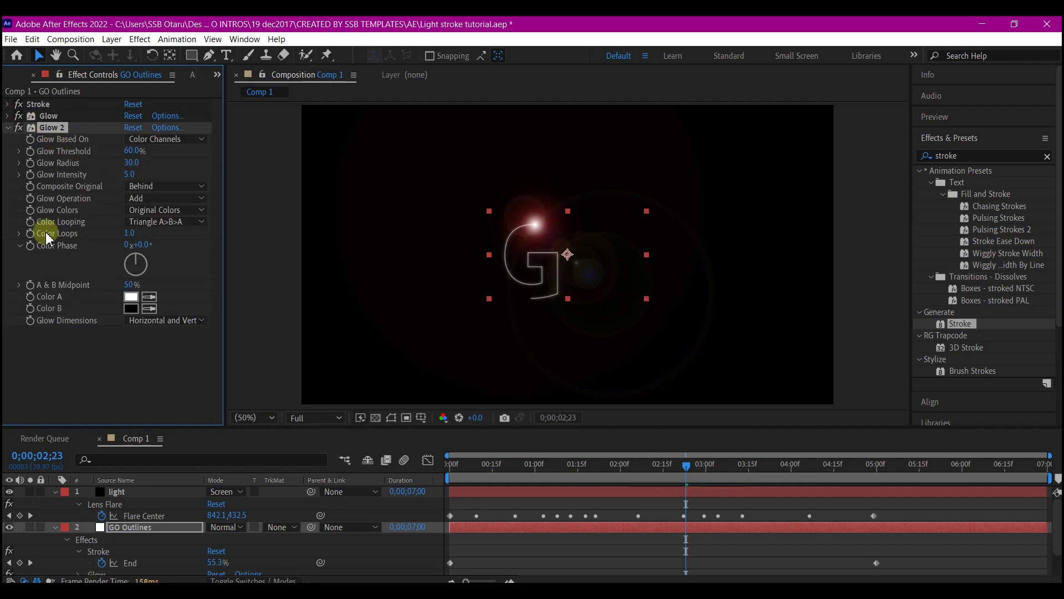
key(ctrl+d)
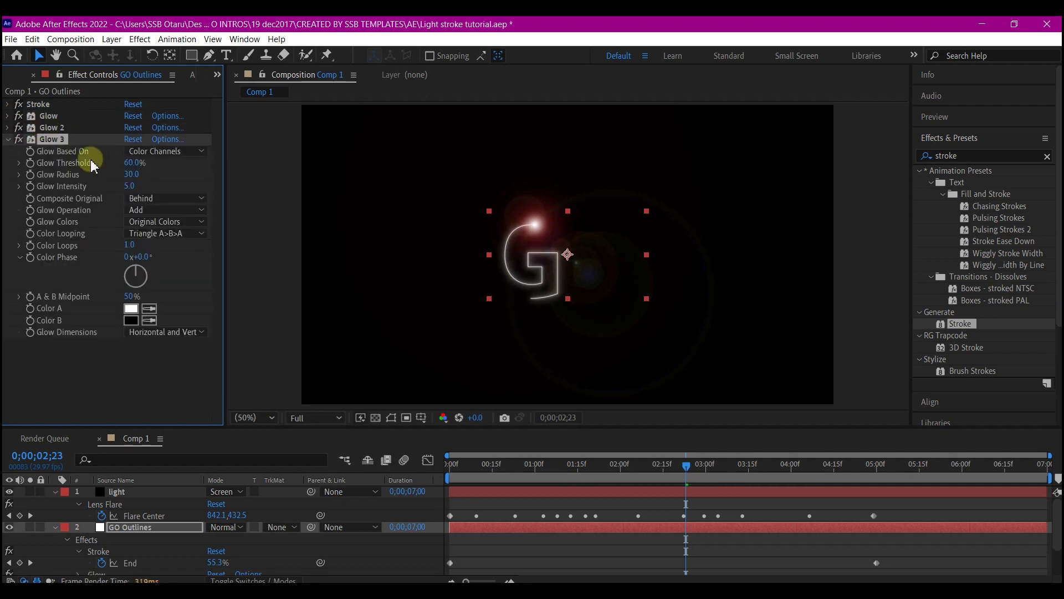
click(131, 174)
text(40)
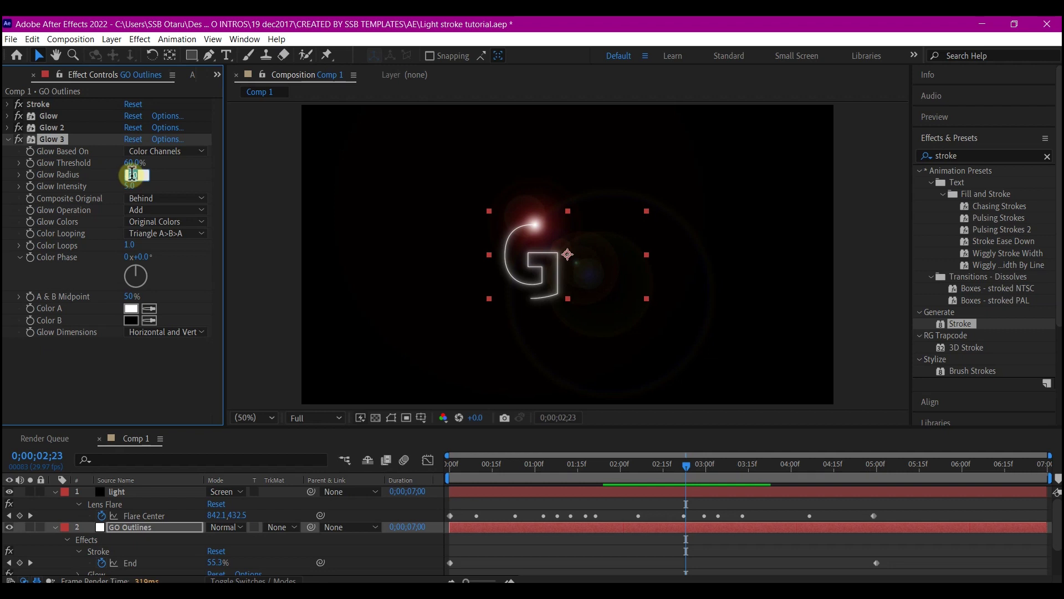
key(Return)
click(56, 493)
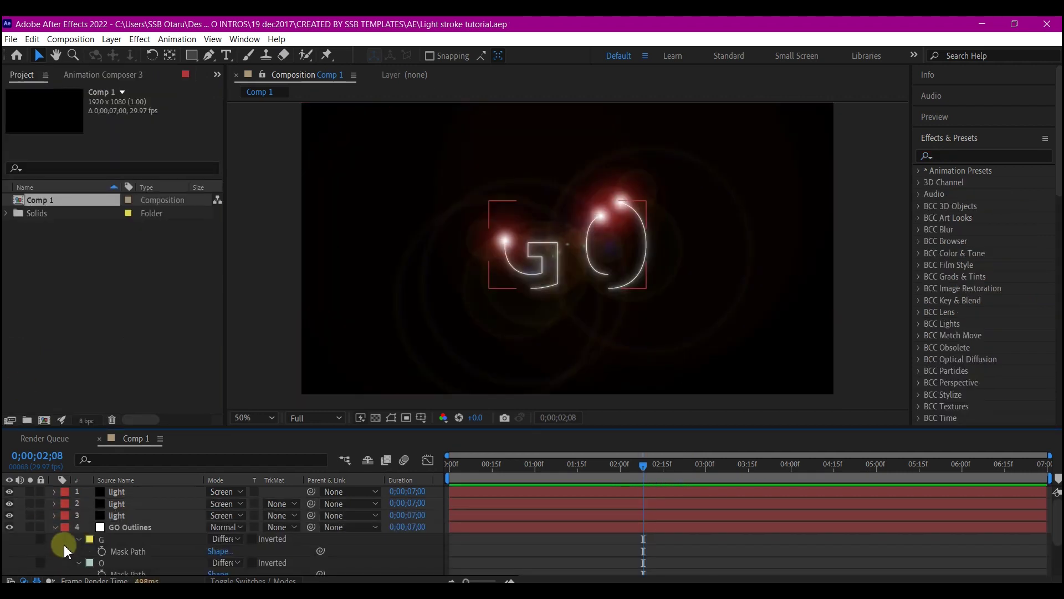
- Add a new adjustment layer to the composition
right_click(64, 550)
click(92, 401)
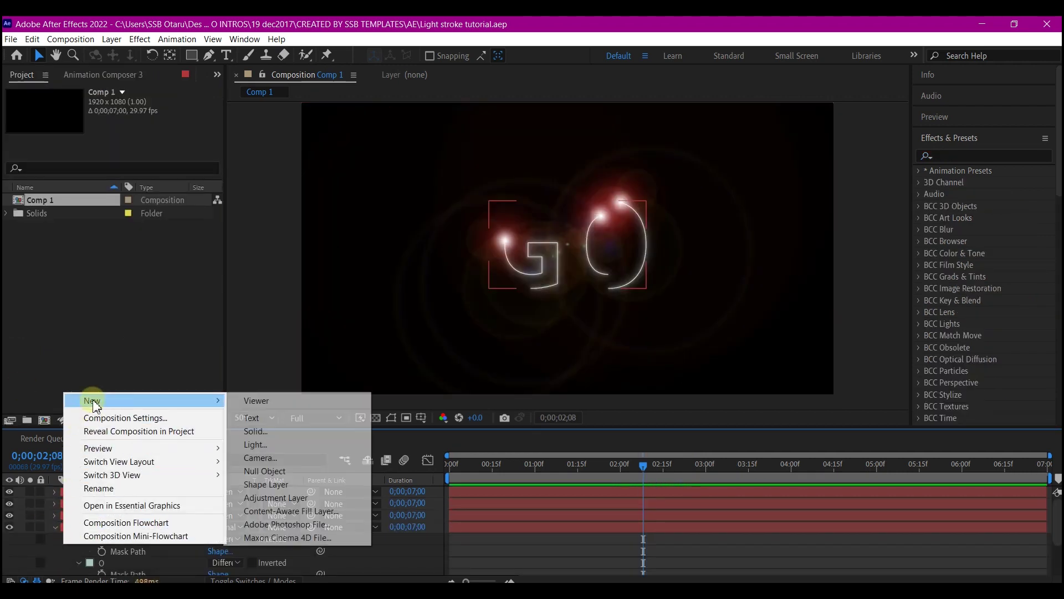
click(272, 497)
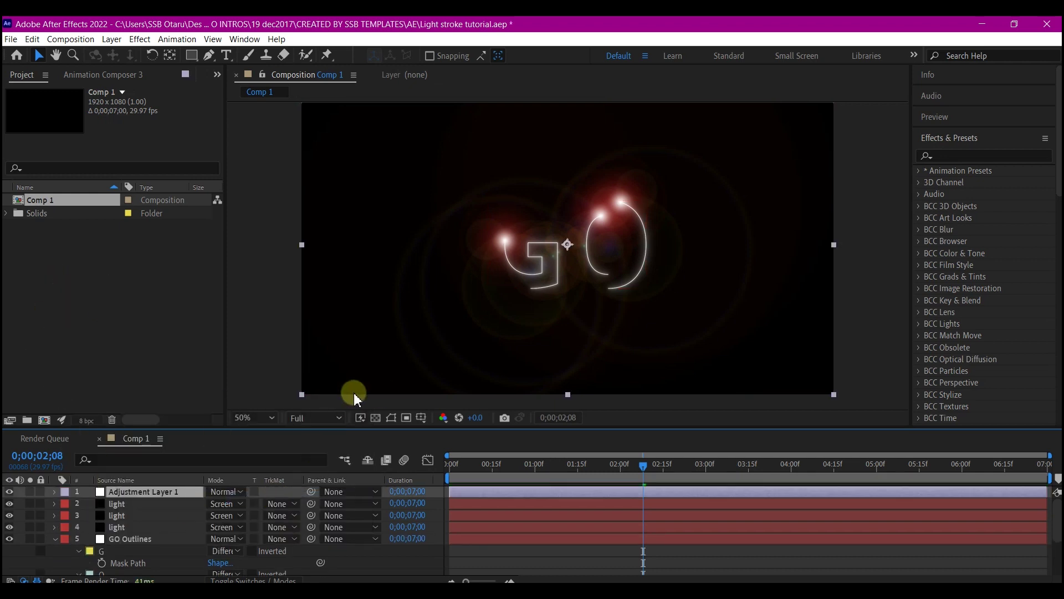
- Apply Curves to the adjustment layer and bow the Green channel curve upward
click(954, 151)
text(curve)
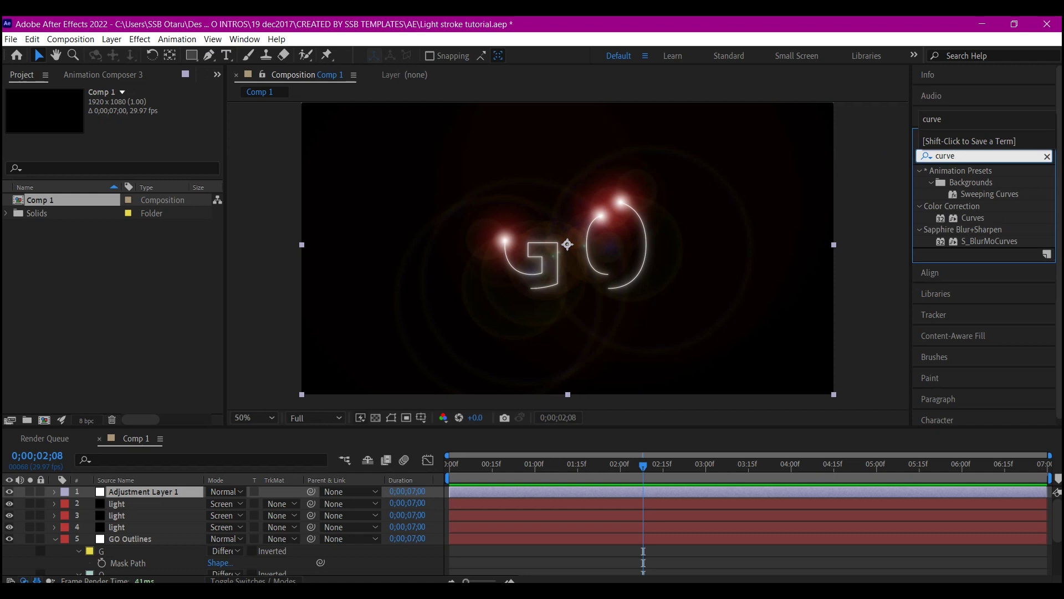
drag(973, 218, 264, 385)
click(149, 115)
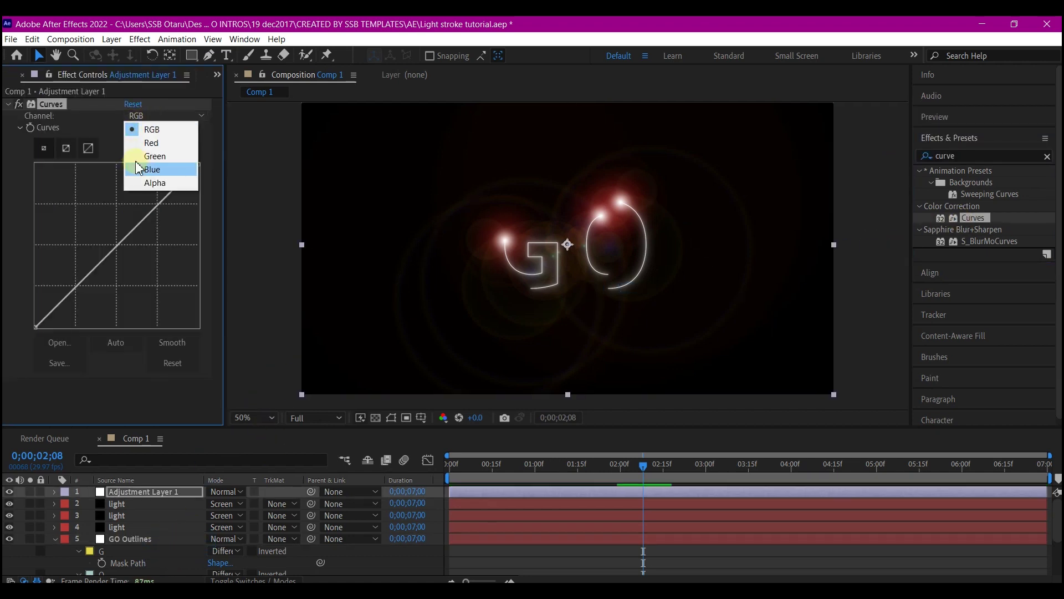
click(154, 156)
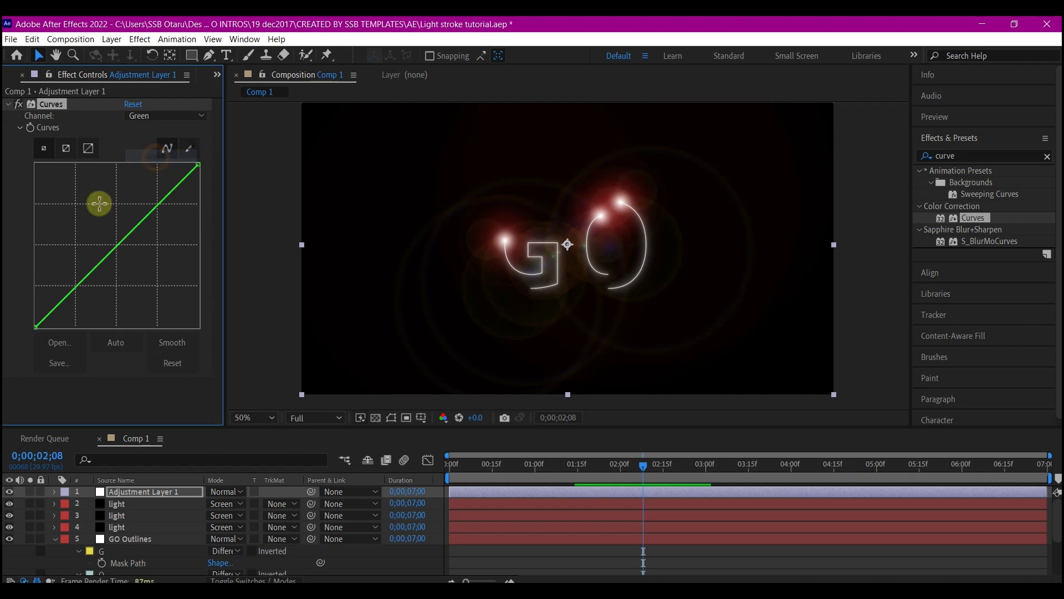
drag(105, 255, 97, 234)
click(49, 105)
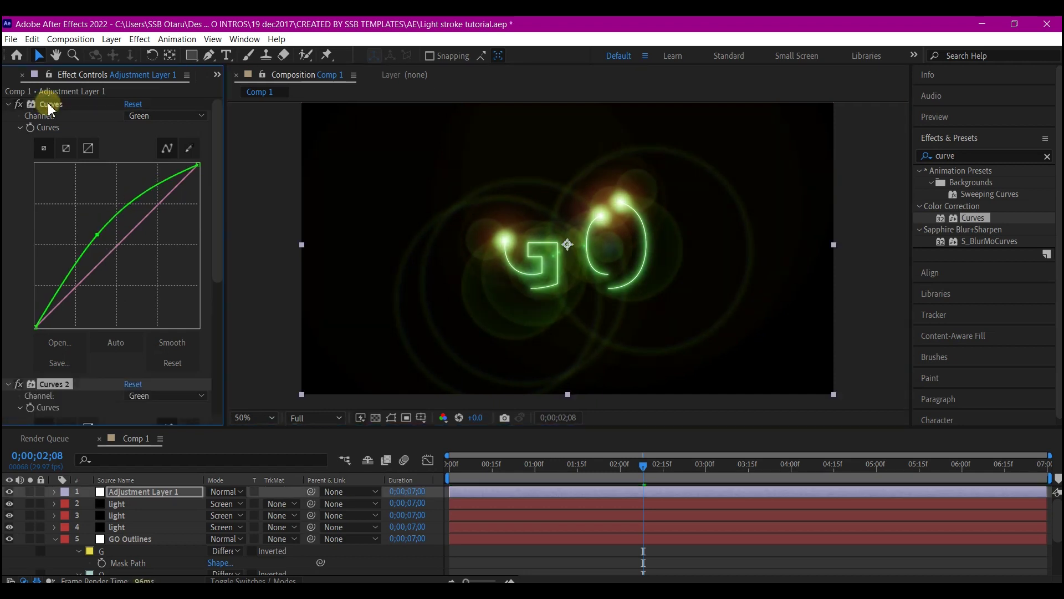
- Duplicate Curves, reset Curves 2, and bend its RGB line into an S-curve
key(ctrl+d)
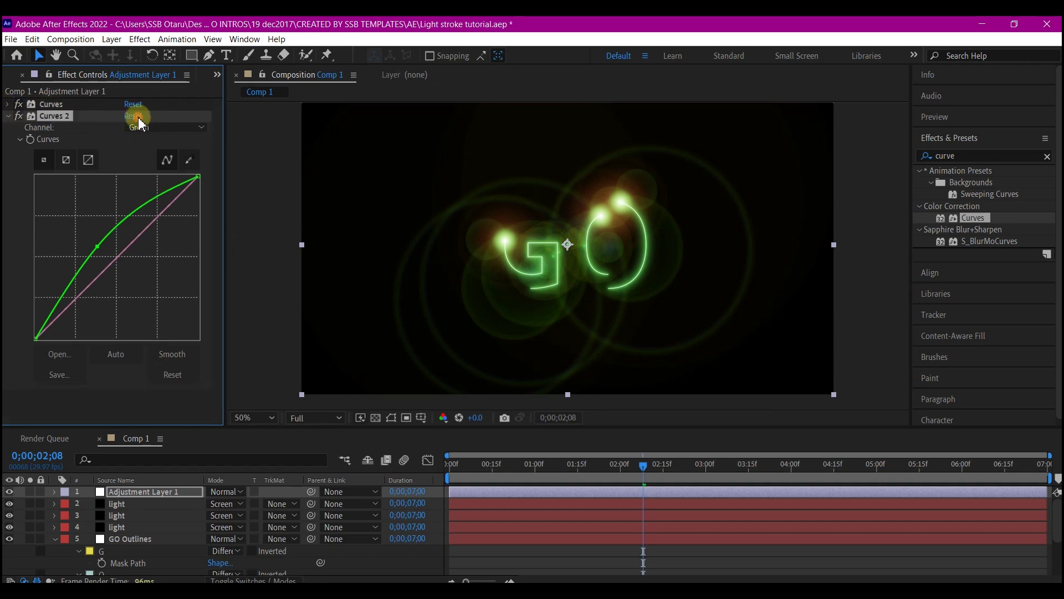
click(134, 116)
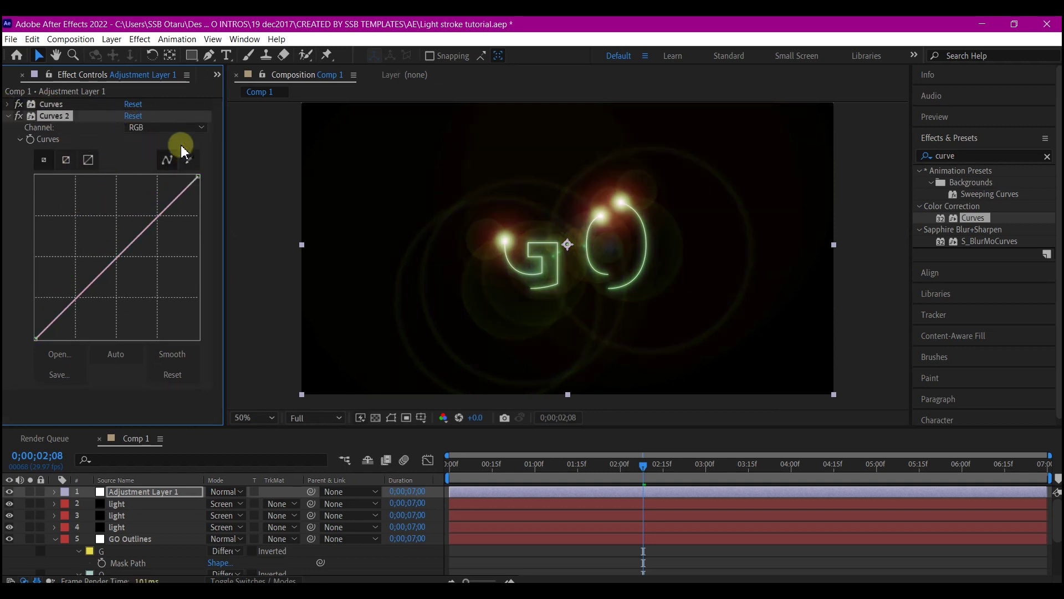
click(118, 257)
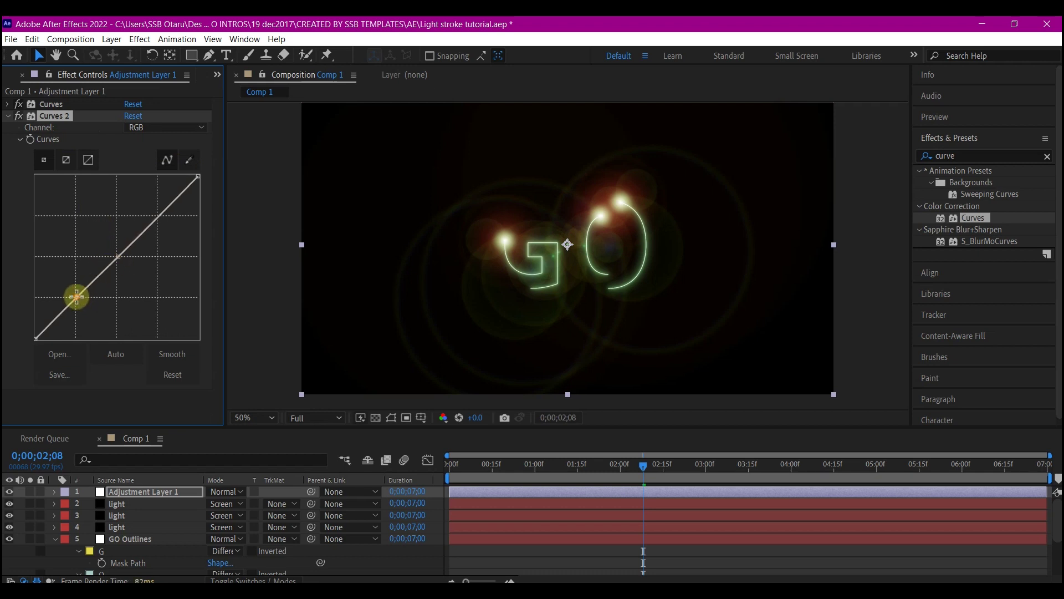
drag(76, 297, 83, 304)
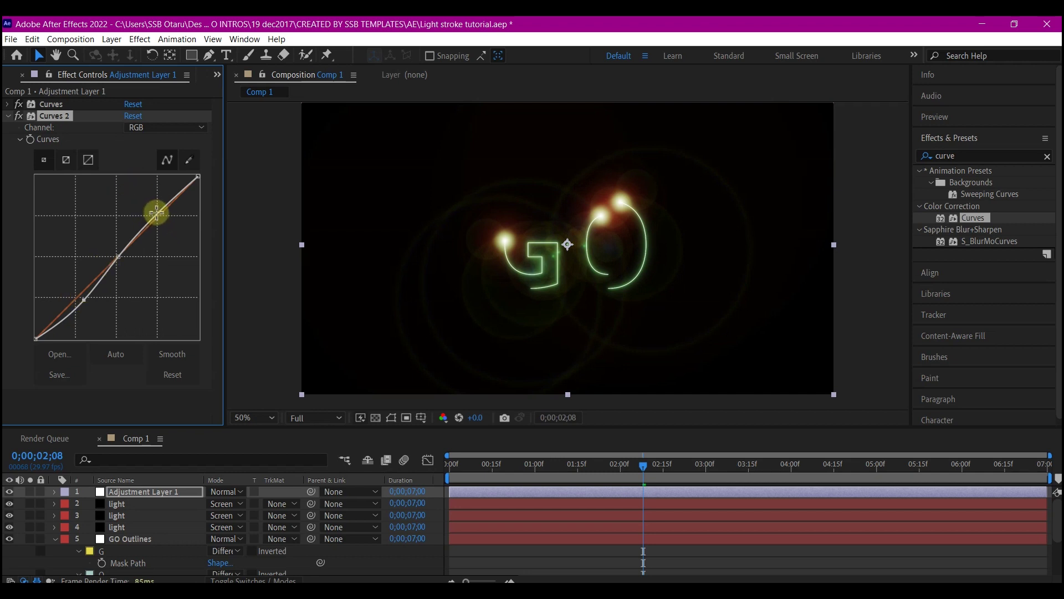
drag(152, 216, 148, 215)
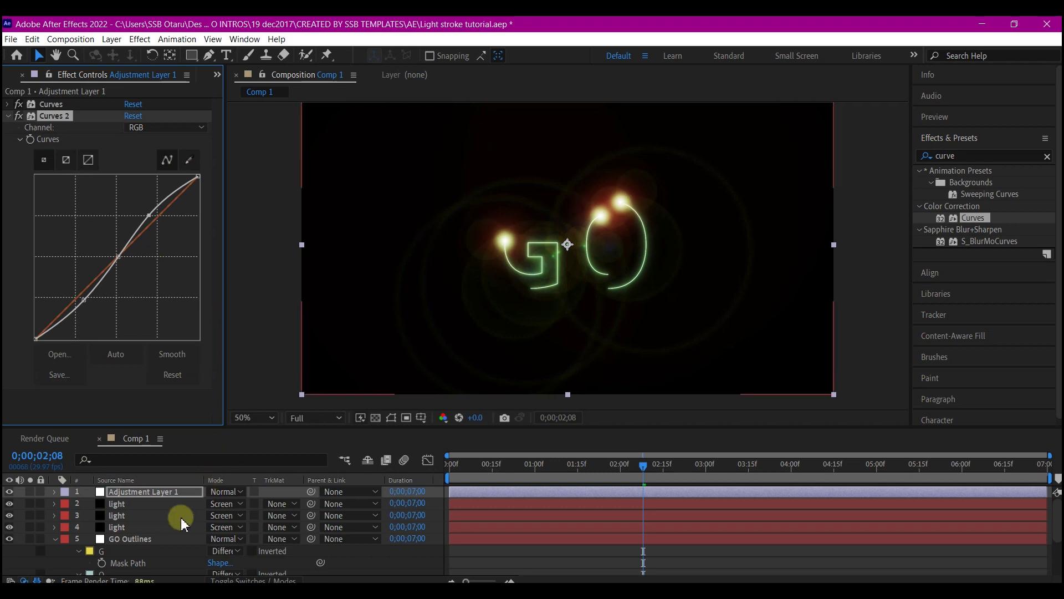
- Change the GO Outlines stroke colour to orange FB9D0A
click(125, 539)
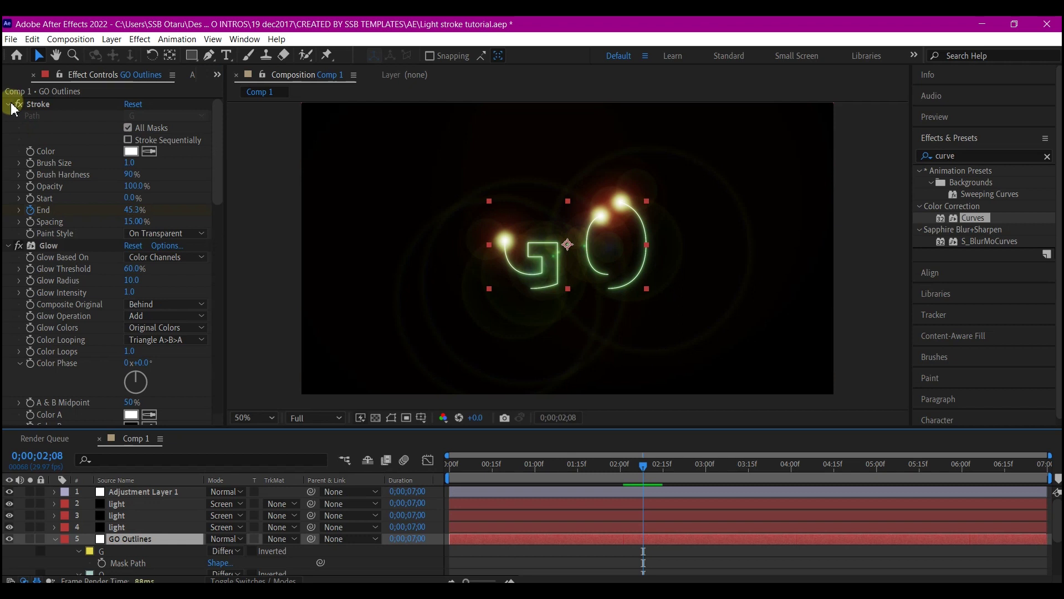
click(130, 151)
click(573, 325)
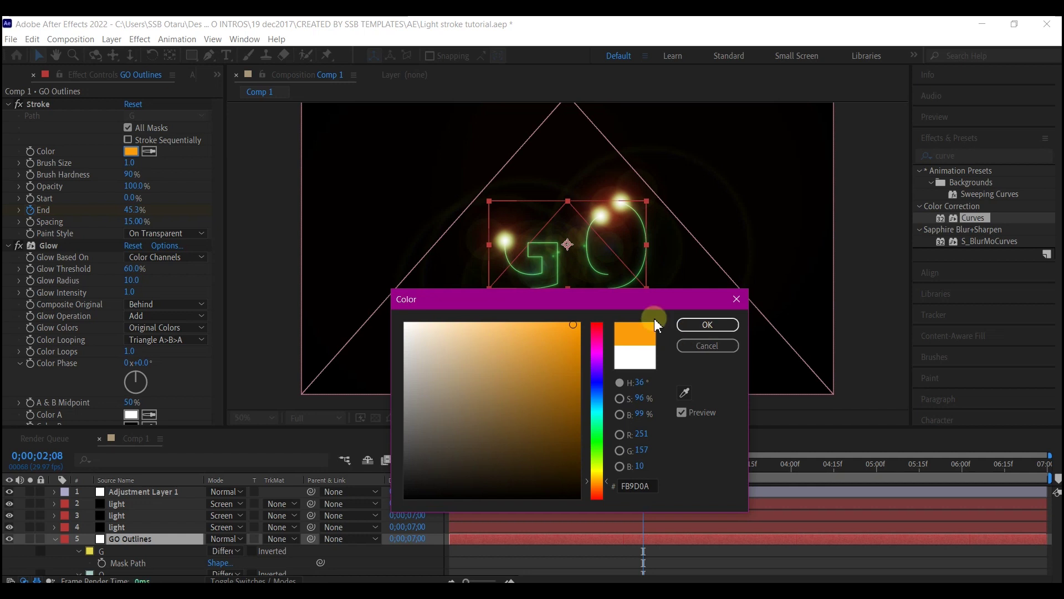
click(708, 325)
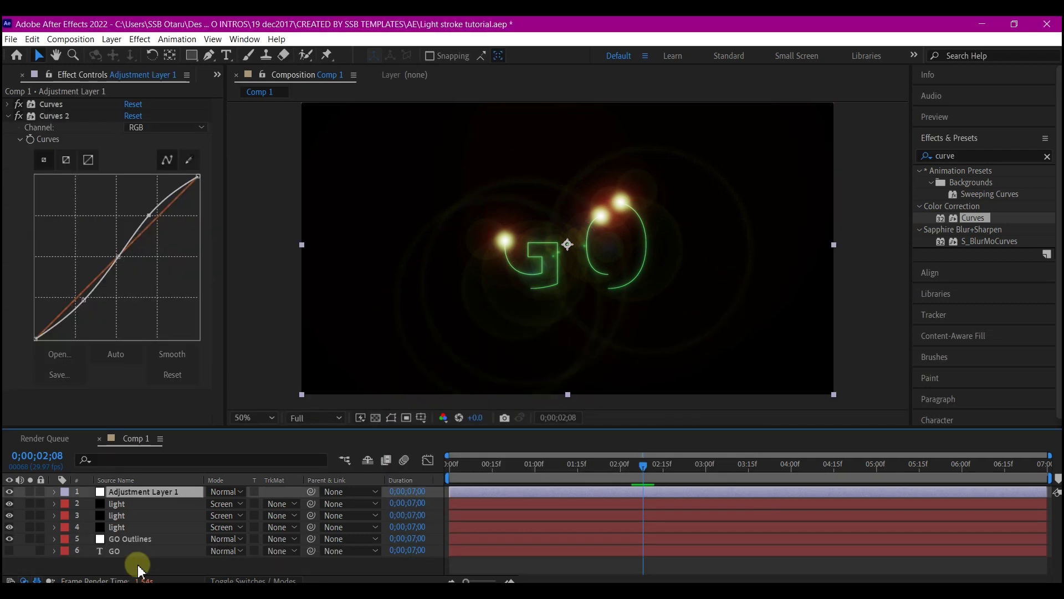
- Add a new adjustment layer to the composition
right_click(138, 564)
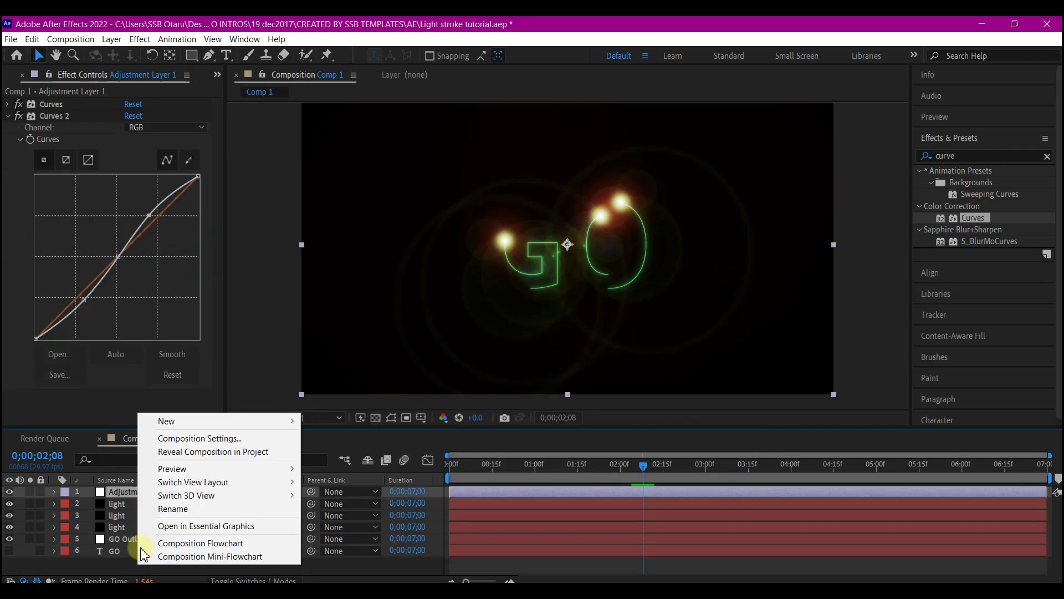
mouse_move(163, 420)
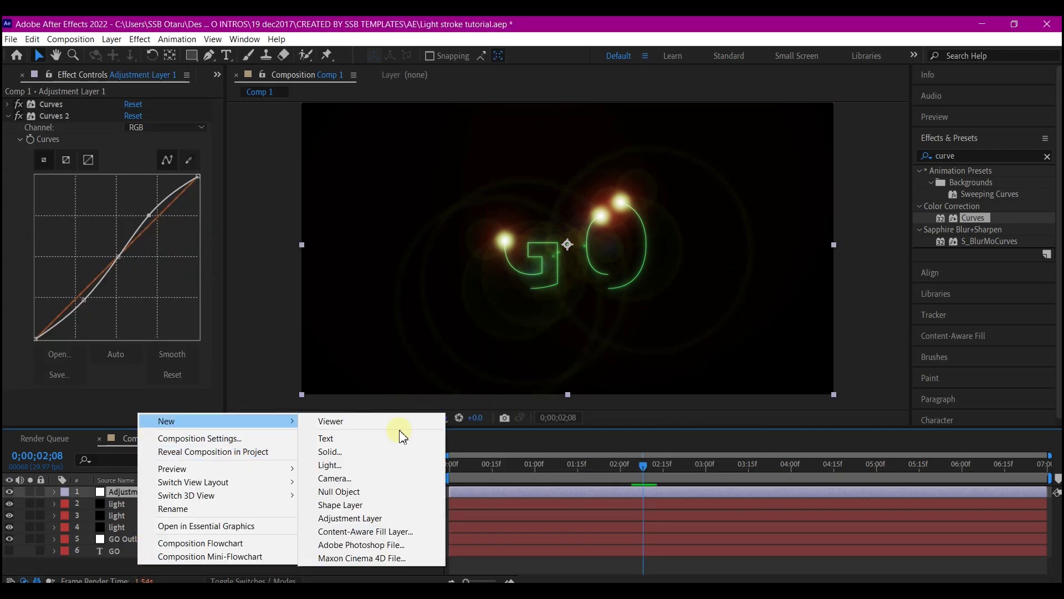
click(352, 520)
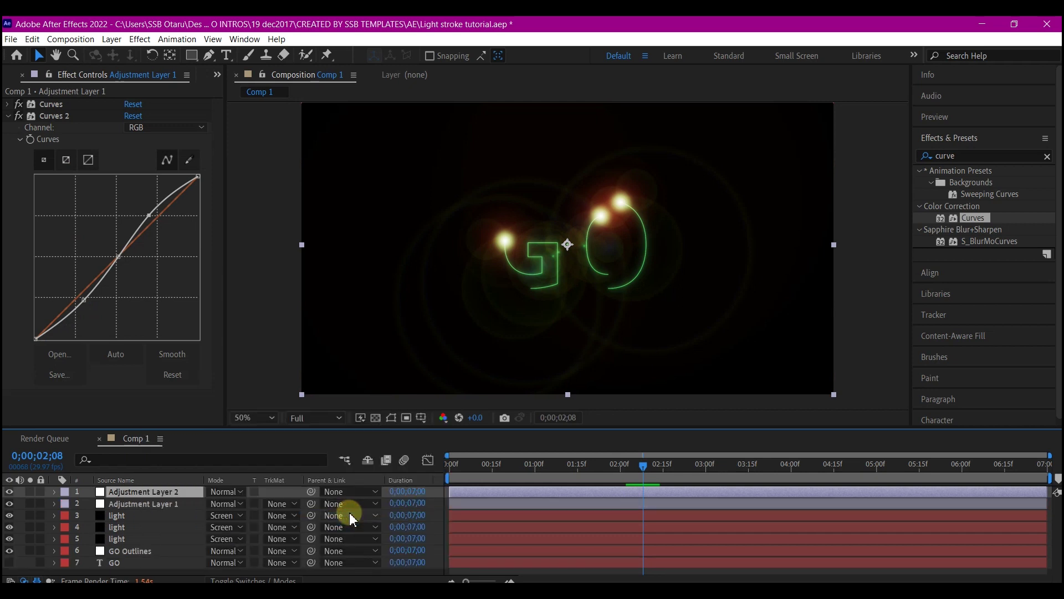
- Apply a Transform effect to Adjustment Layer 2 with Scale 150 at the start
click(931, 156)
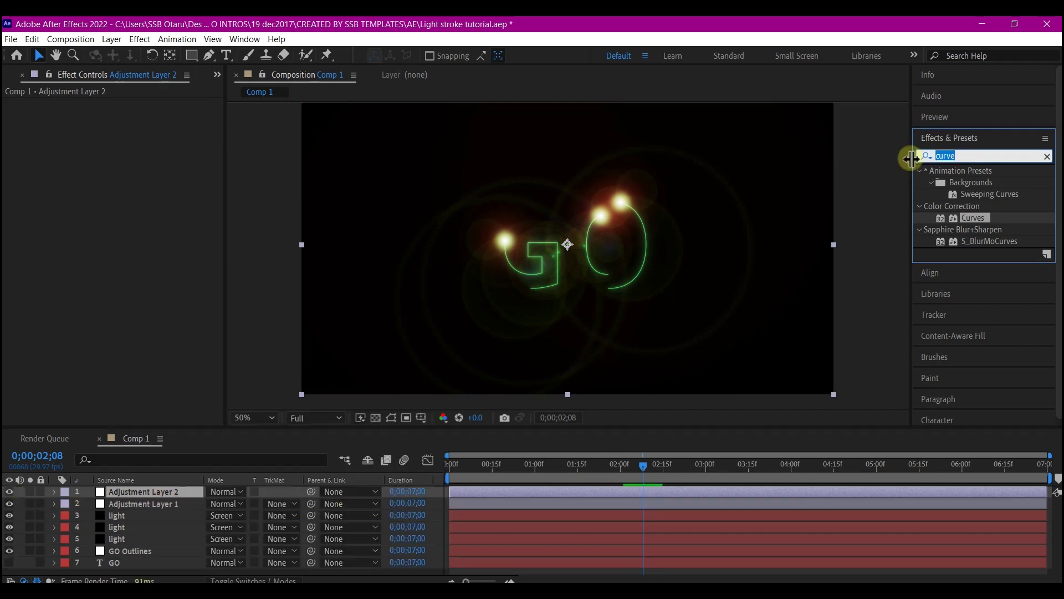
text(transform)
drag(979, 206, 475, 487)
key(Home)
click(129, 150)
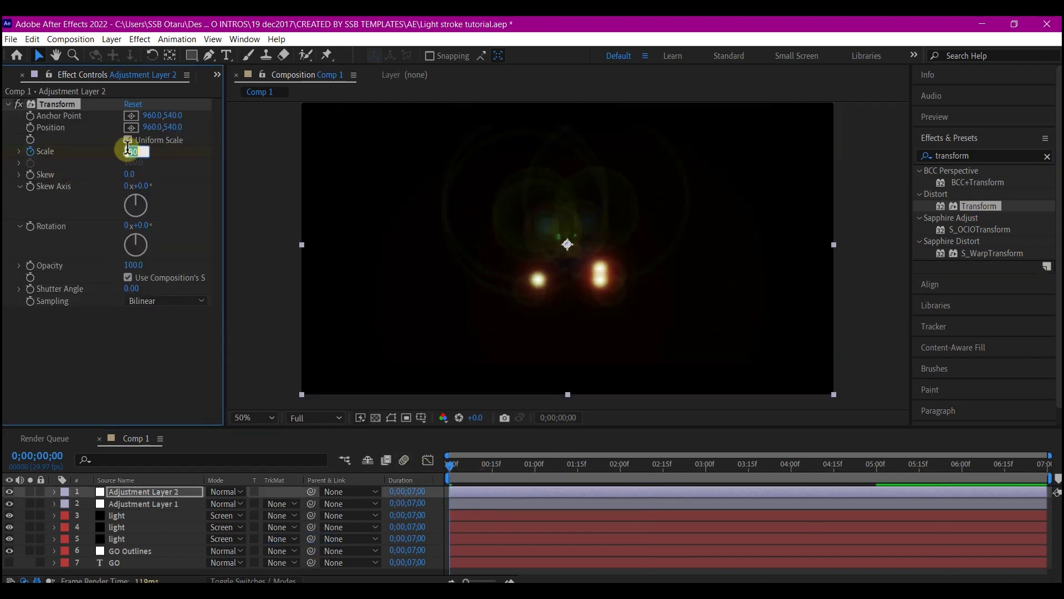
text(150)
key(Return)
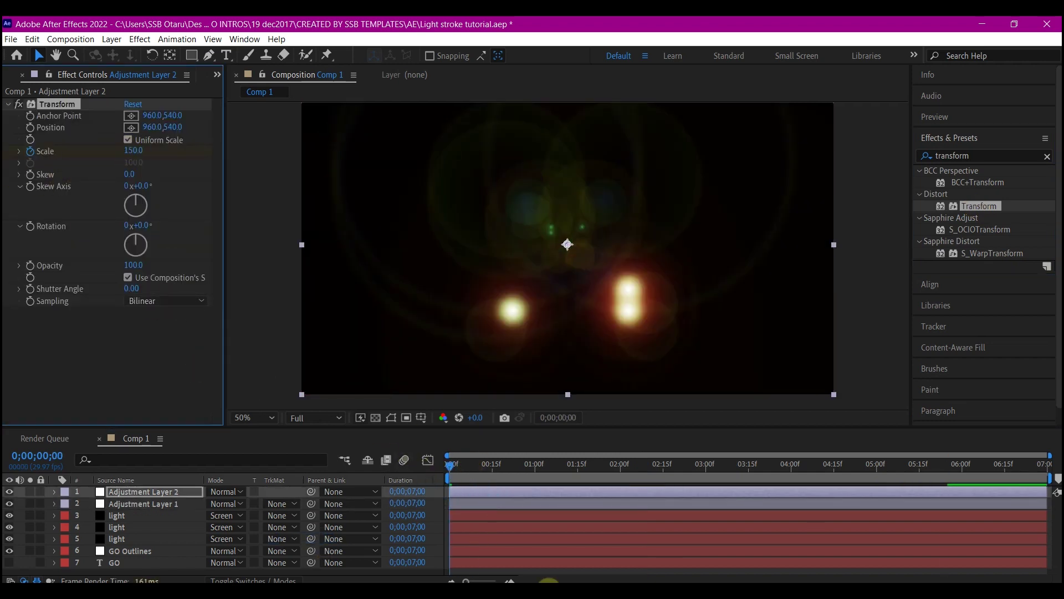
mouse_move(474, 467)
mouse_down()
mouse_move(783, 478)
mouse_move(771, 484)
mouse_up()
- Select the three light layers and preview the flares at Third resolution
click(793, 515)
shift+click(792, 538)
click(880, 463)
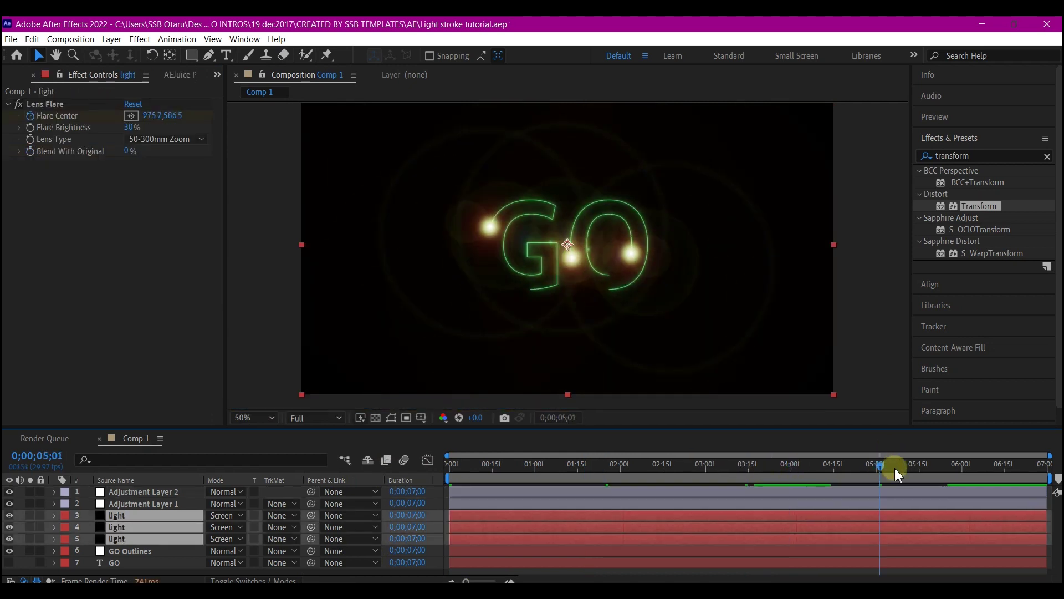
key(Home)
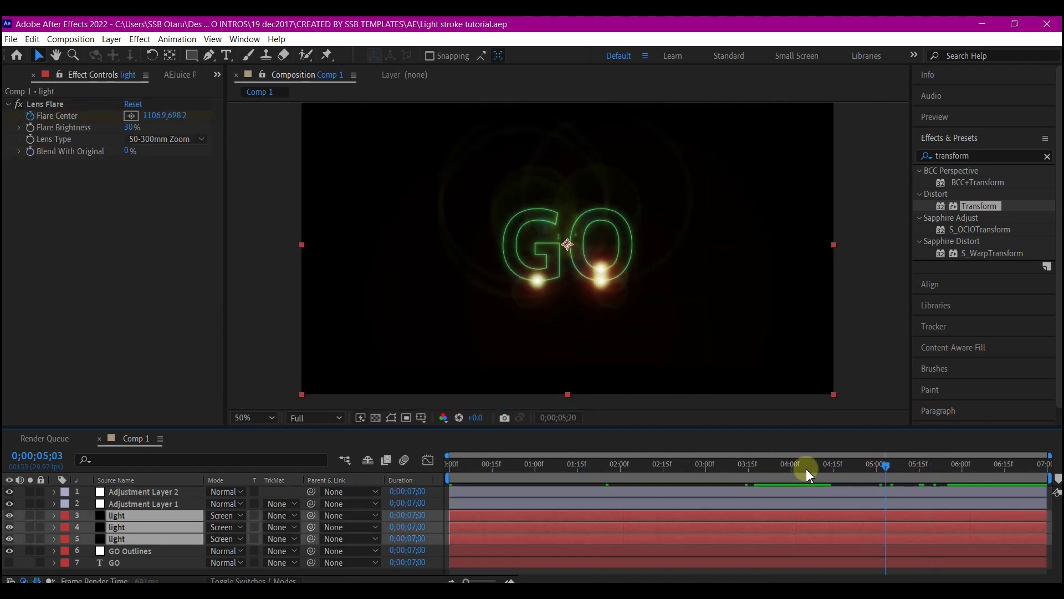
click(315, 417)
click(302, 479)
mouse_move(914, 471)
mouse_down()
mouse_move(705, 478)
mouse_move(922, 466)
mouse_up()
- Restore Full preview resolution and scrub the timeline to find the fade point
click(279, 415)
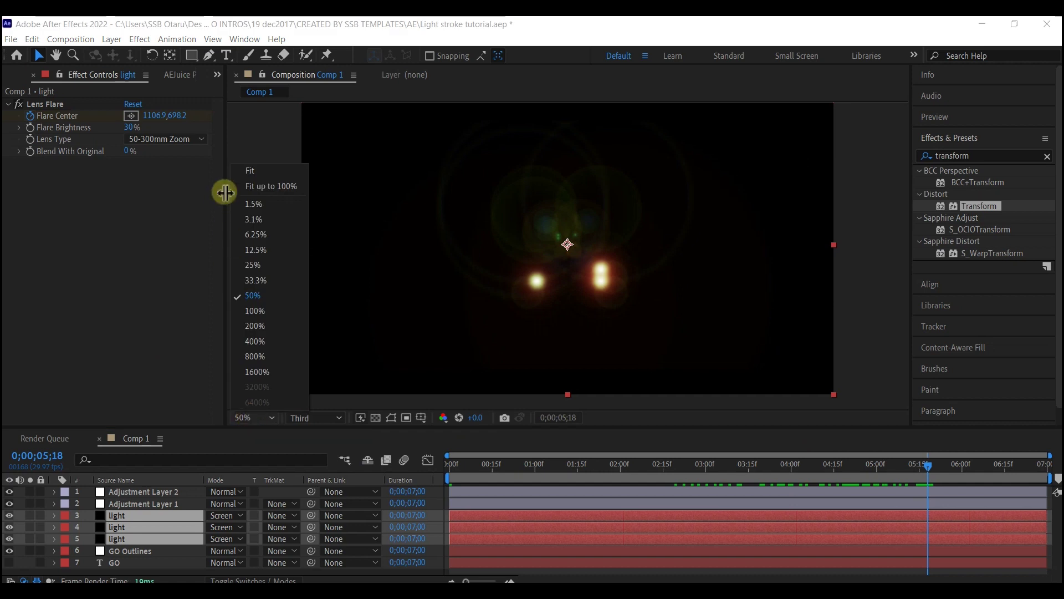
click(261, 180)
click(339, 417)
click(313, 452)
drag(898, 463, 874, 474)
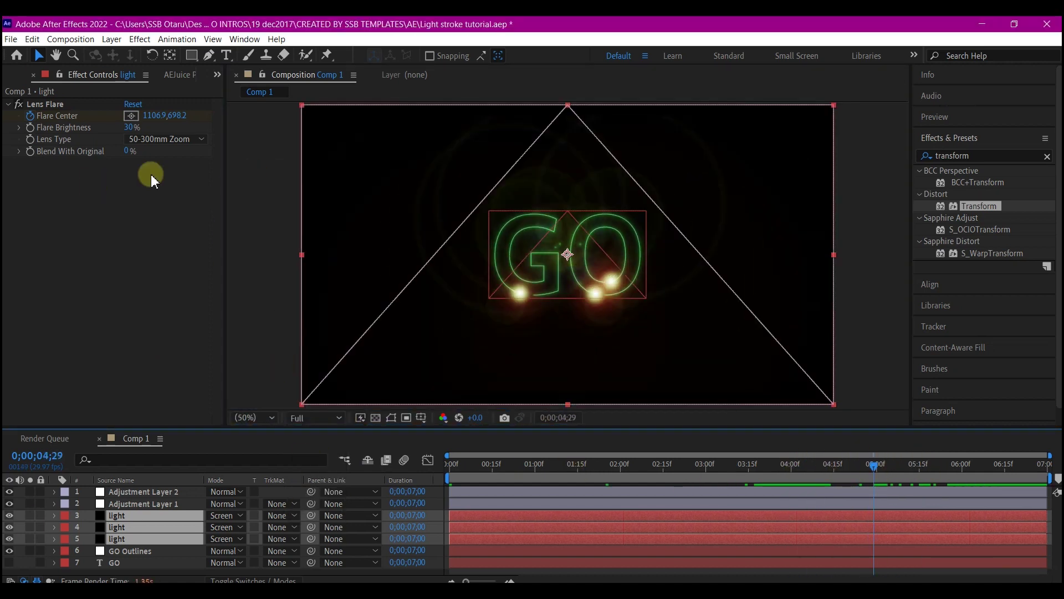
key(ctrl+shift+a)
key(shift+Page_Up)
key(shift+Page_Up)
key(shift+Page_Up)
- At 0;00;05;29, set layer 5's Lens Flare Flare Brightness to 0
click(118, 518)
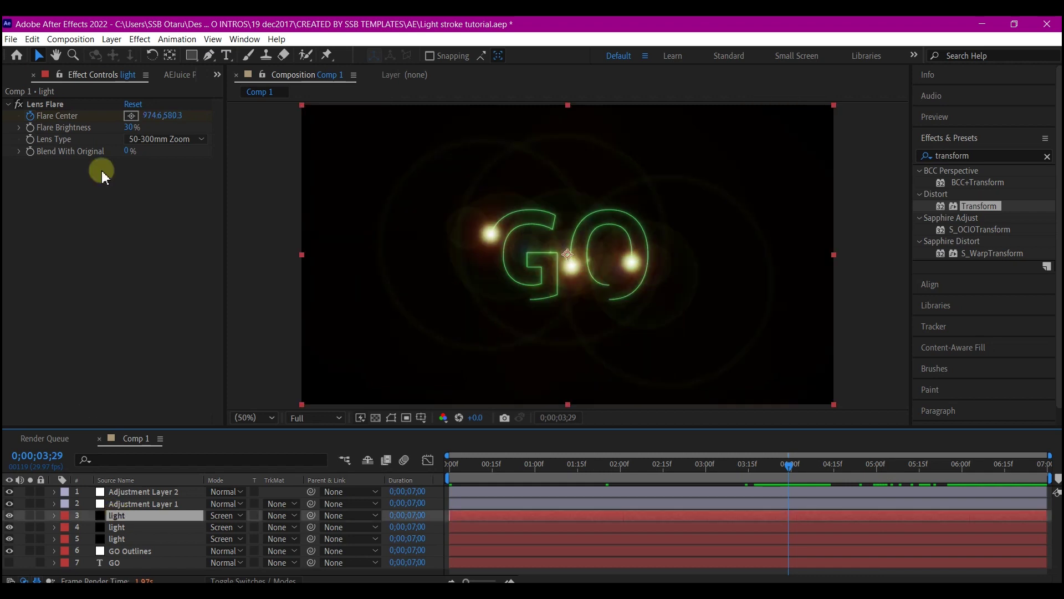
click(45, 104)
click(106, 527)
click(91, 539)
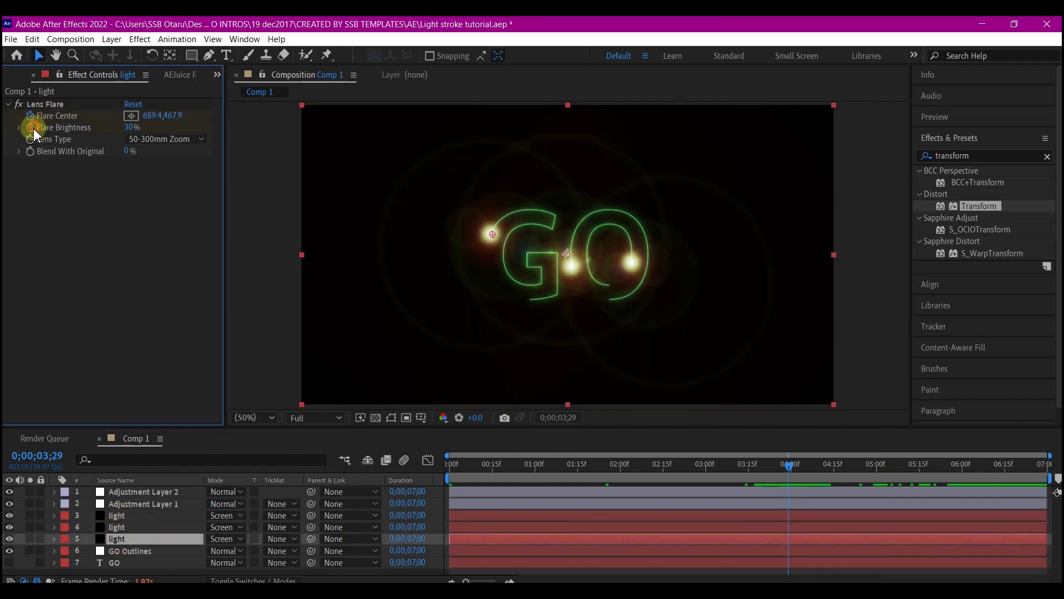
click(43, 104)
click(959, 468)
click(130, 127)
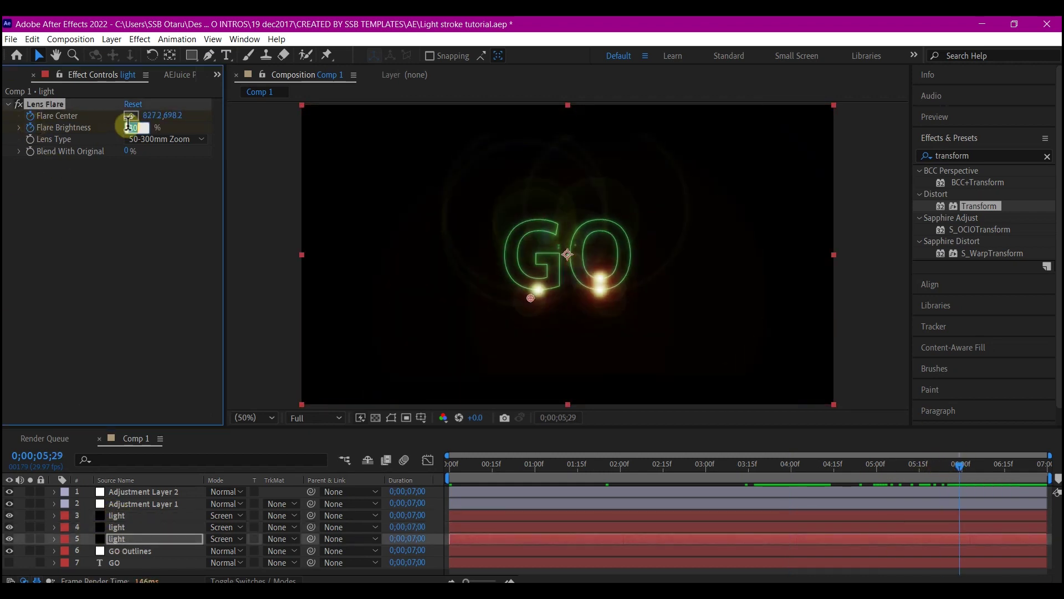
text(0)
key(Return)
- Set layer 4's Flare Brightness to 0, select layer 3, and play back the animation
click(83, 527)
click(131, 127)
text(0)
key(Return)
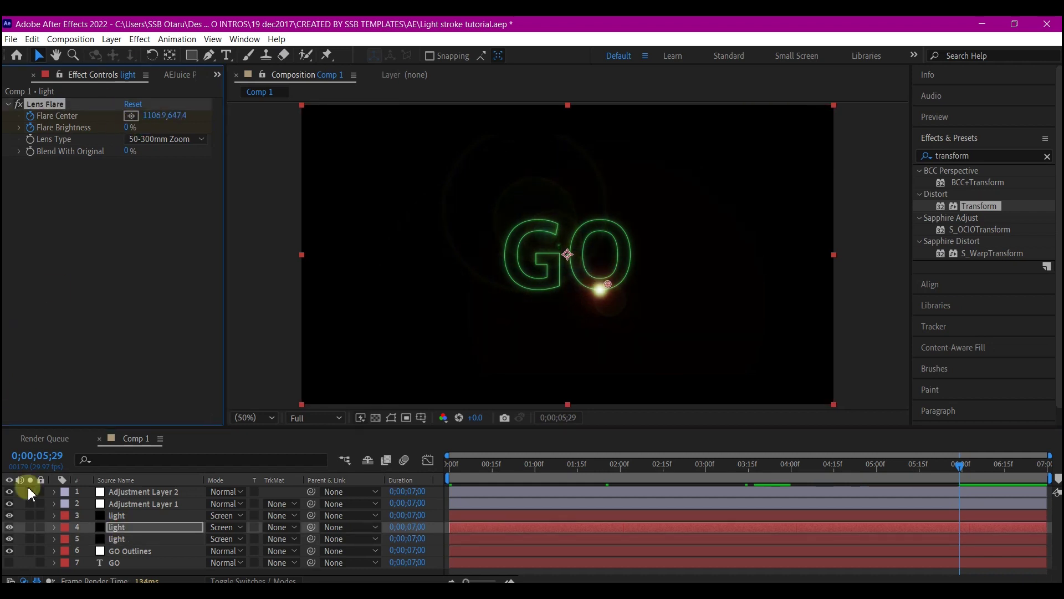
click(83, 515)
click(45, 104)
key(space)
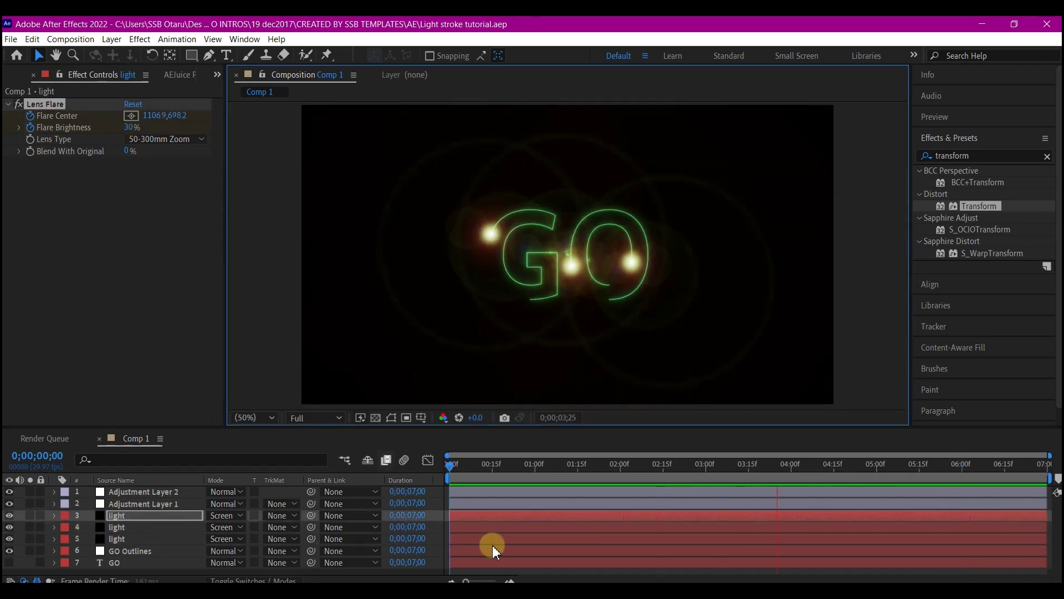